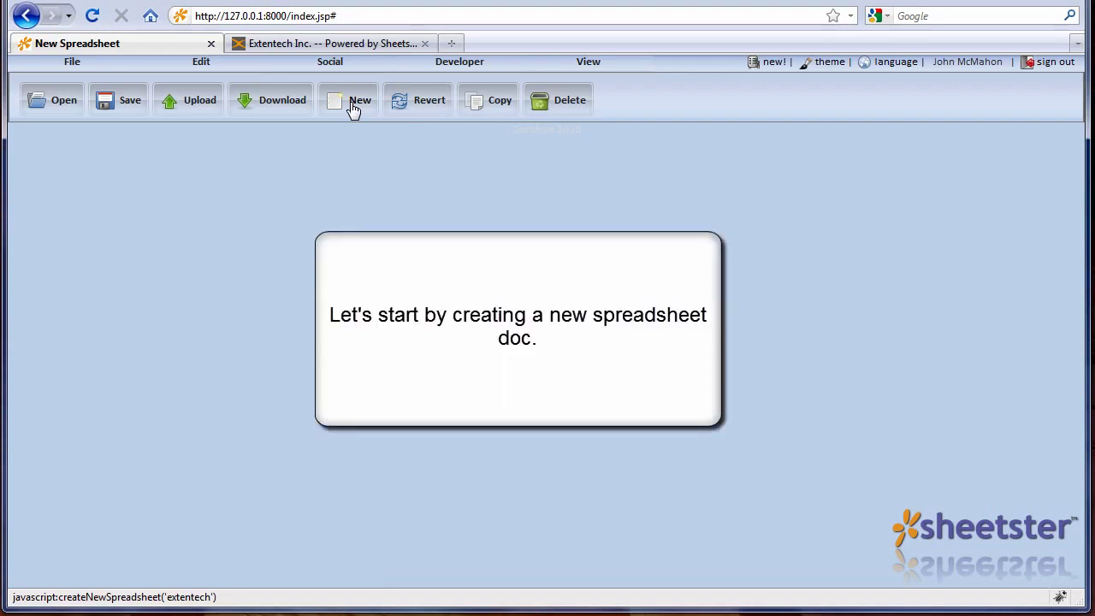
# Start a new spreadsheet, enter 'Sheetster Scripting API with Google Maps' in B2 and widen column B to fit.
pyautogui.click(353, 109)
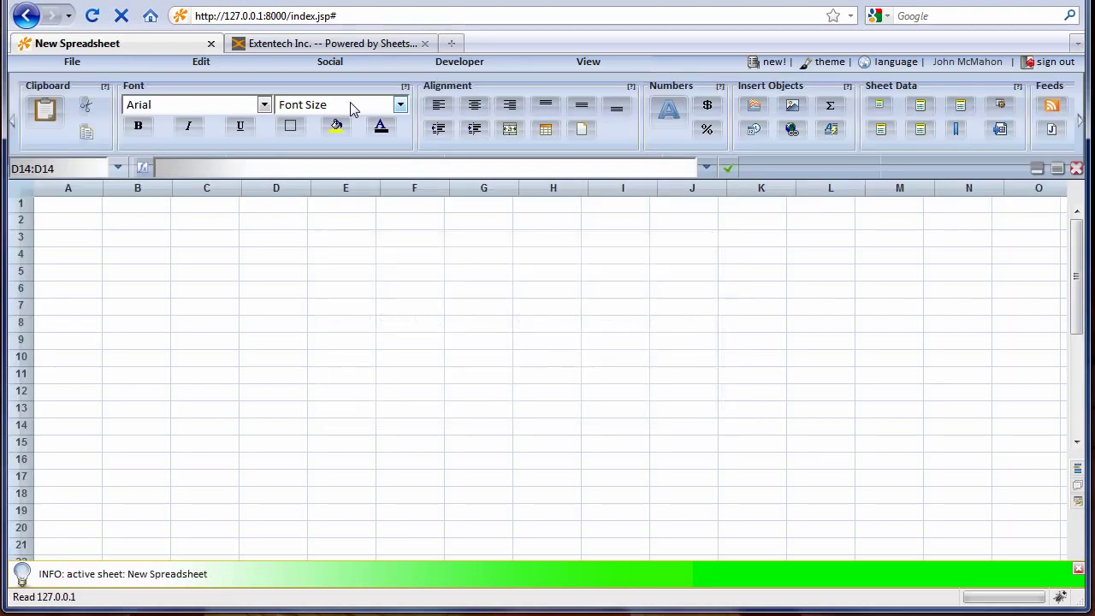
pyautogui.click(154, 223)
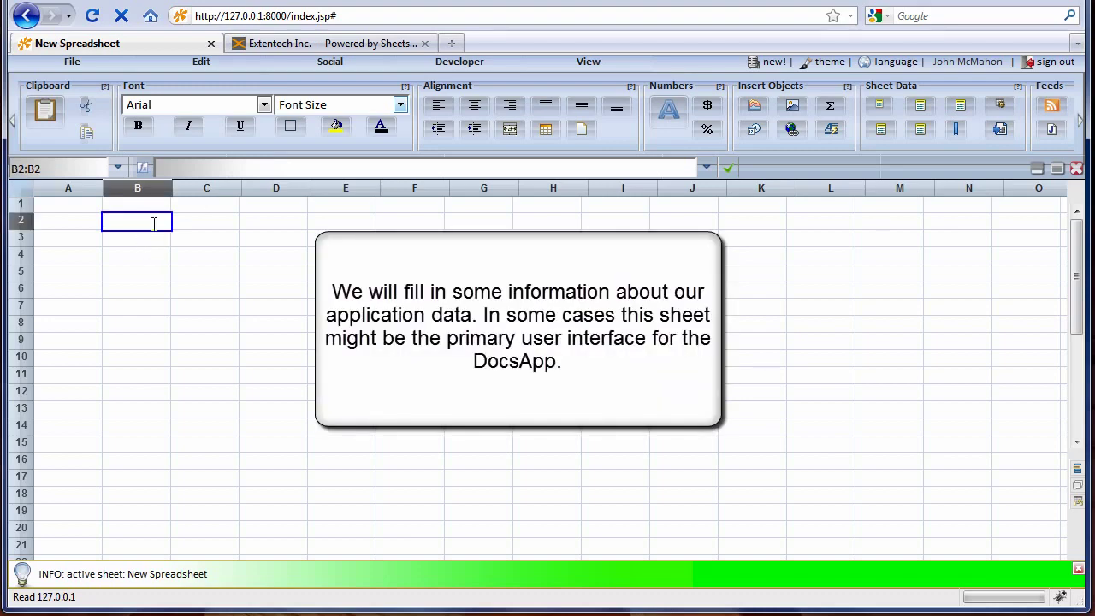
pyautogui.write('Sheetster')
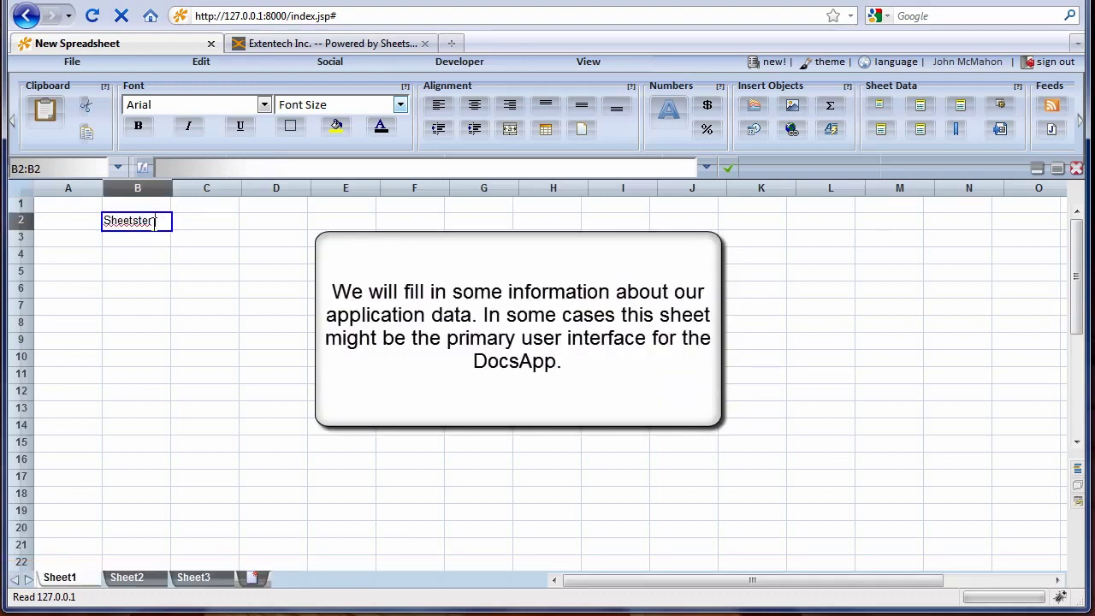
pyautogui.write(' Scripting')
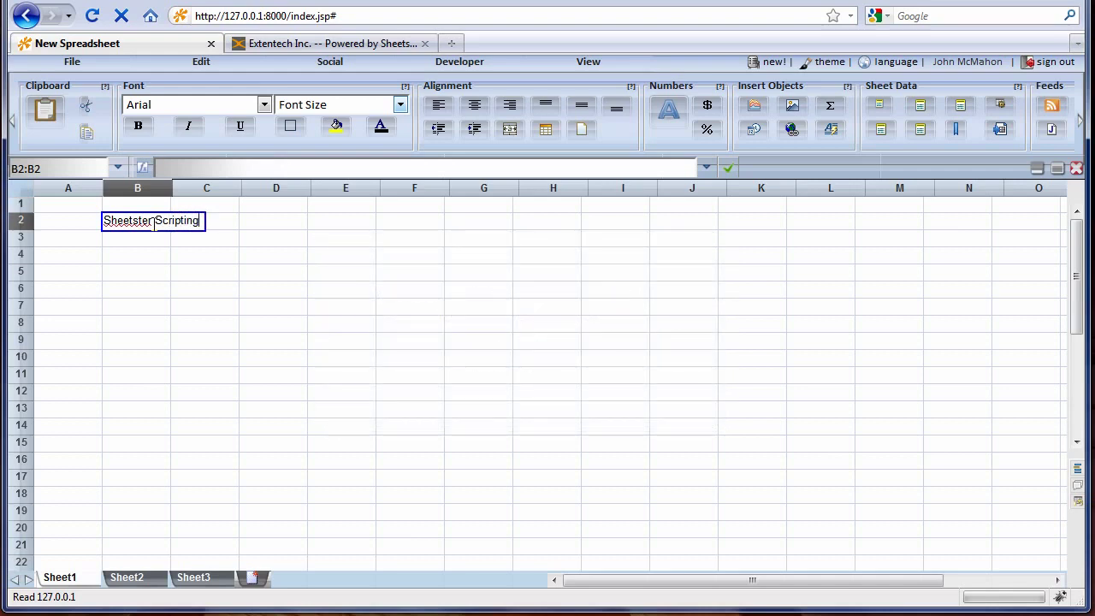
pyautogui.write(' A')
pyautogui.write('PI ')
pyautogui.write('with Goog')
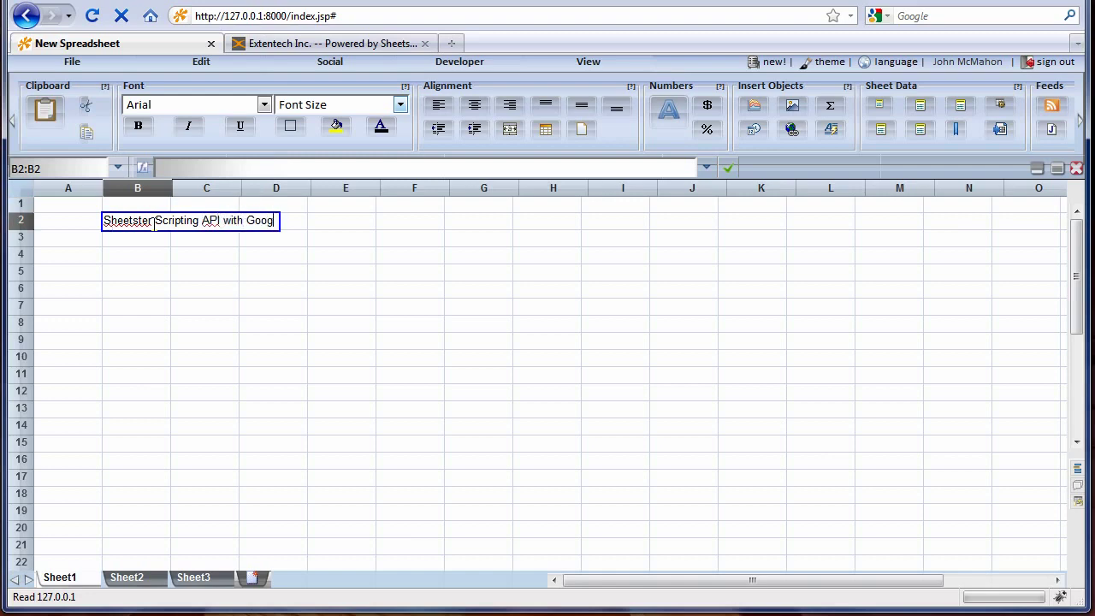
pyautogui.write('le Maps')
pyautogui.press('Return')
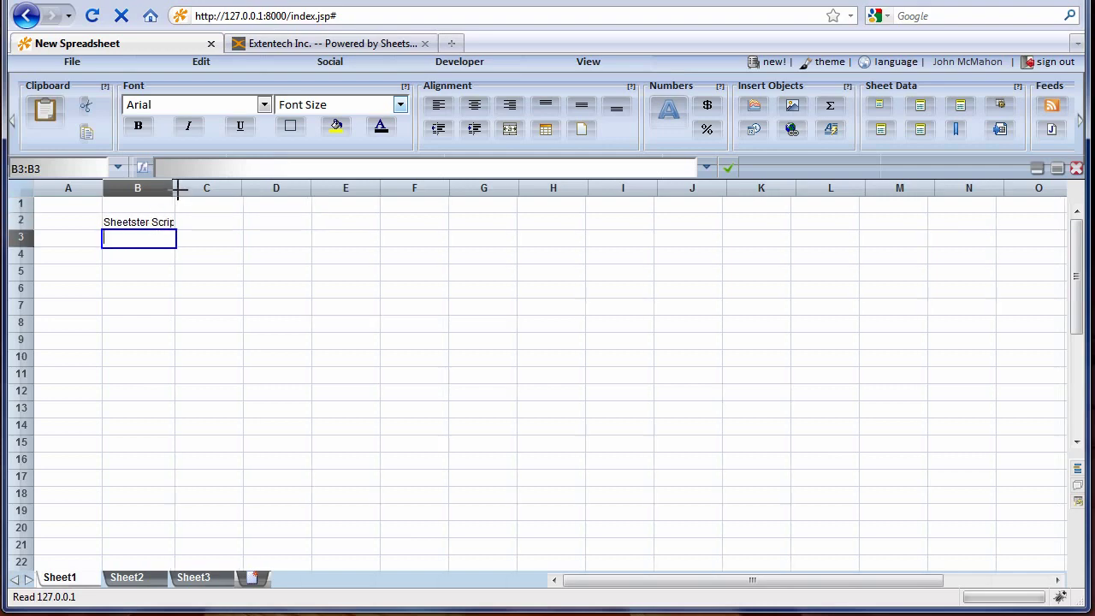
pyautogui.moveTo(213, 194); pyautogui.dragTo(382, 191)
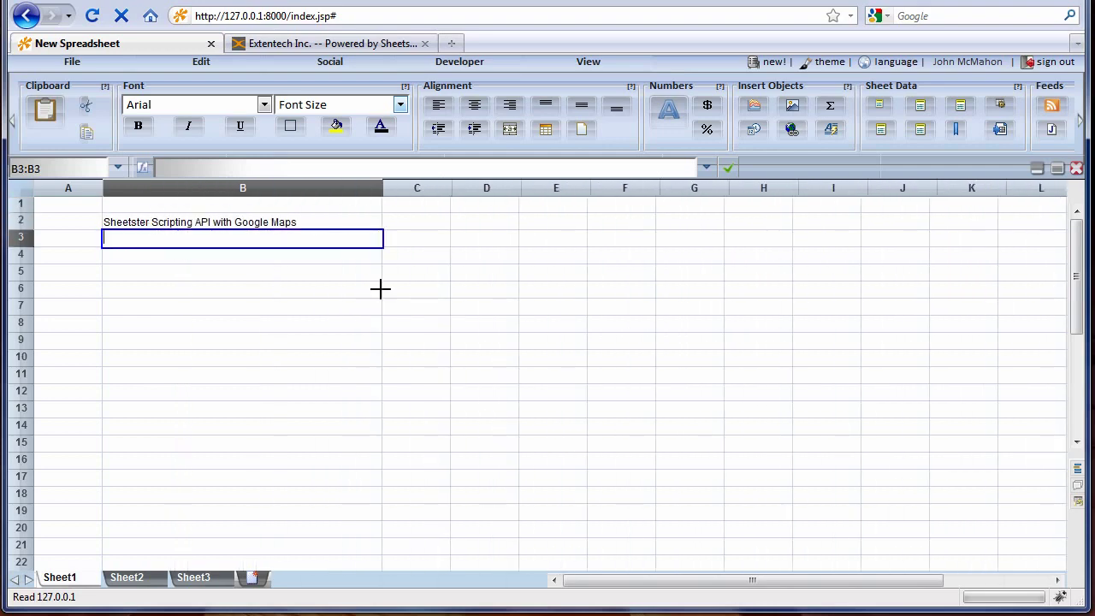
# Fill cells C4:C5 with a red background via Cell Format > Background Color.
pyautogui.moveTo(404, 257); pyautogui.dragTo(409, 277)
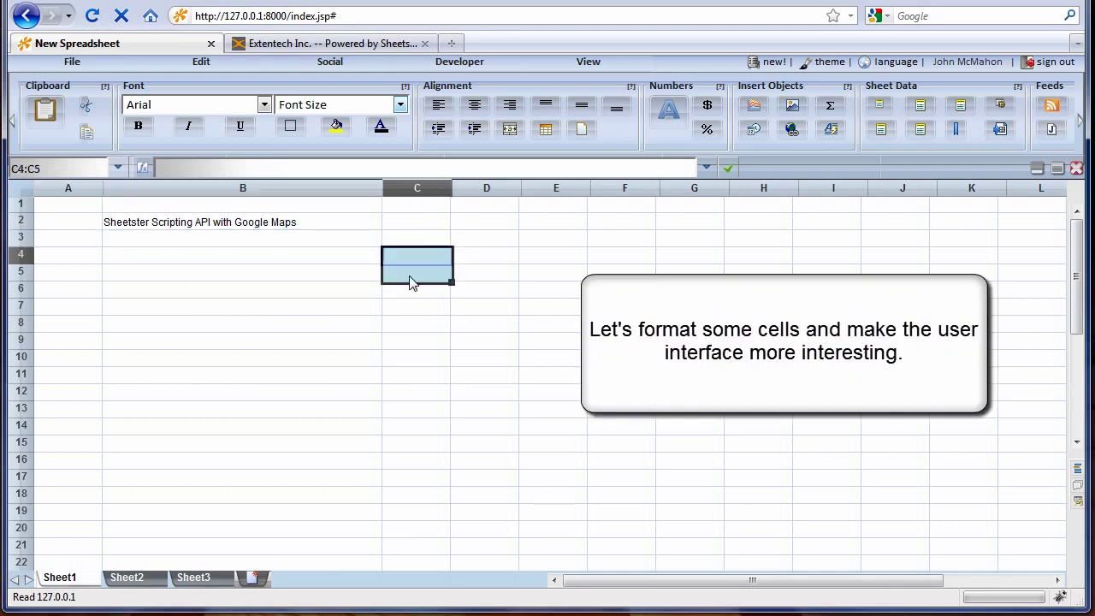
pyautogui.rightClick(409, 282)
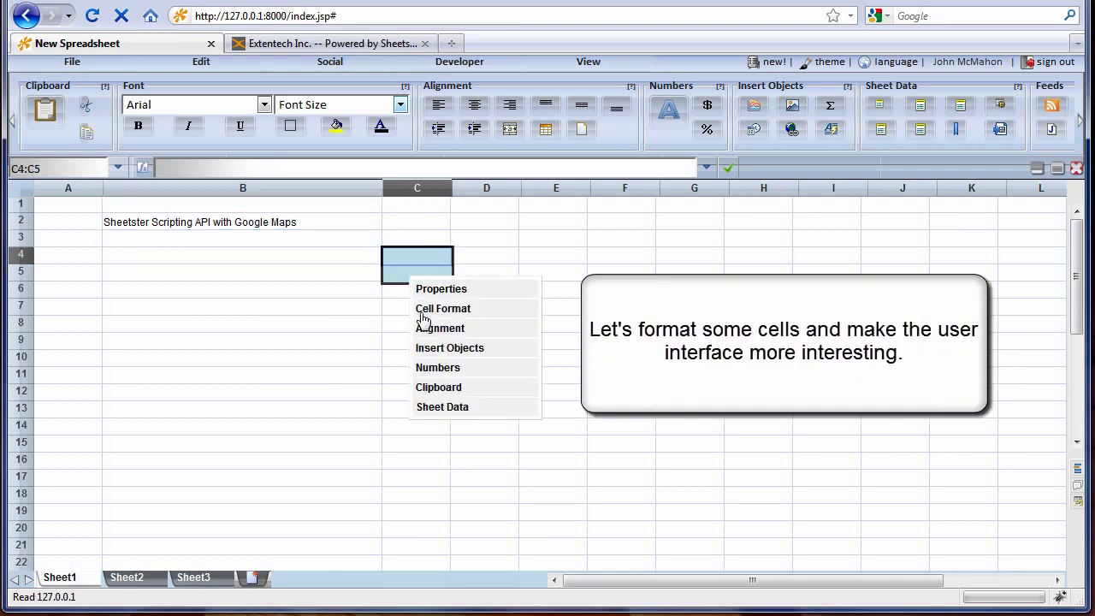
pyautogui.click(420, 311)
pyautogui.click(426, 445)
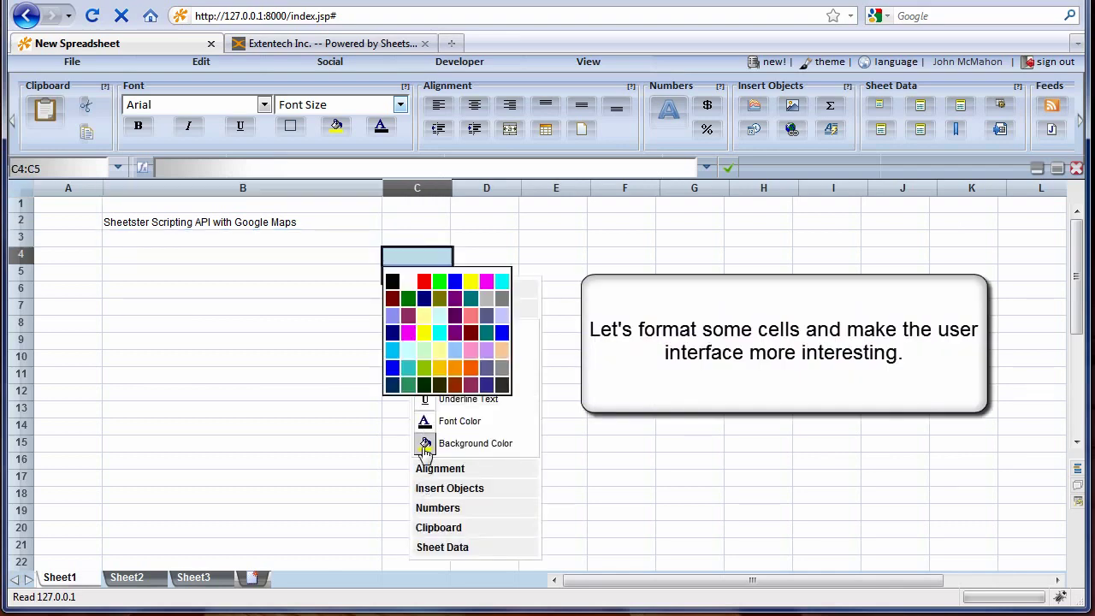
pyautogui.click(423, 282)
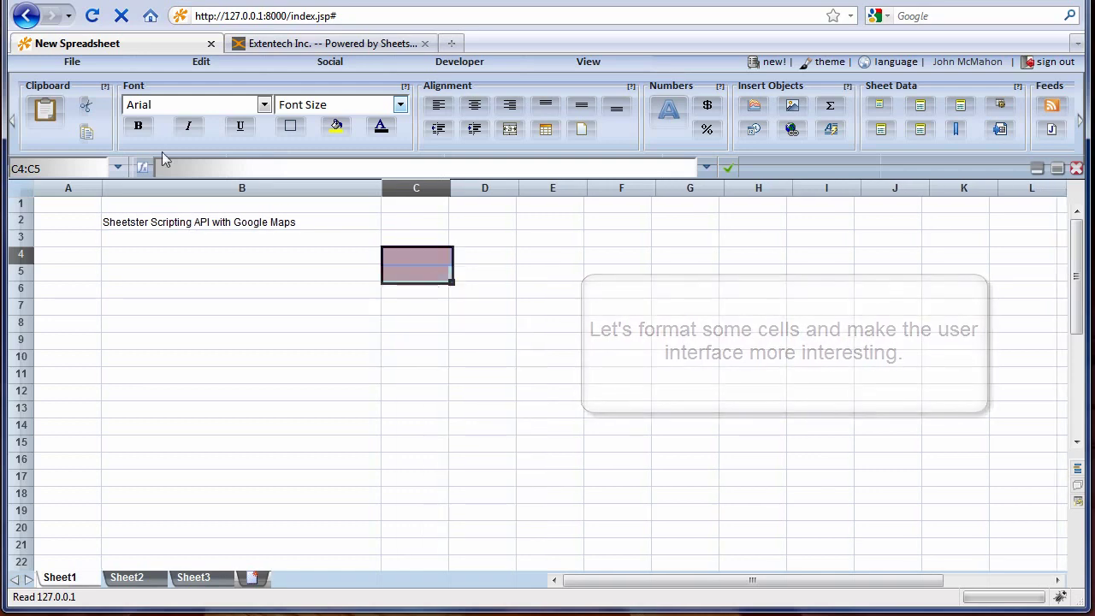
pyautogui.click(138, 127)
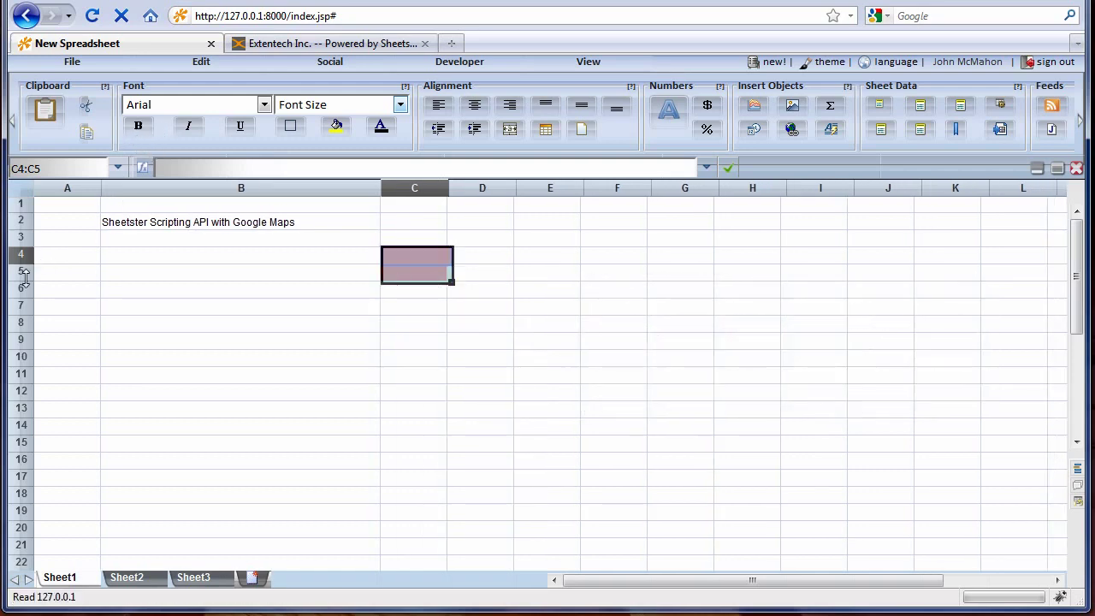
# Make row 5 taller to form a red block below the title.
pyautogui.moveTo(25, 278); pyautogui.dragTo(22, 288)
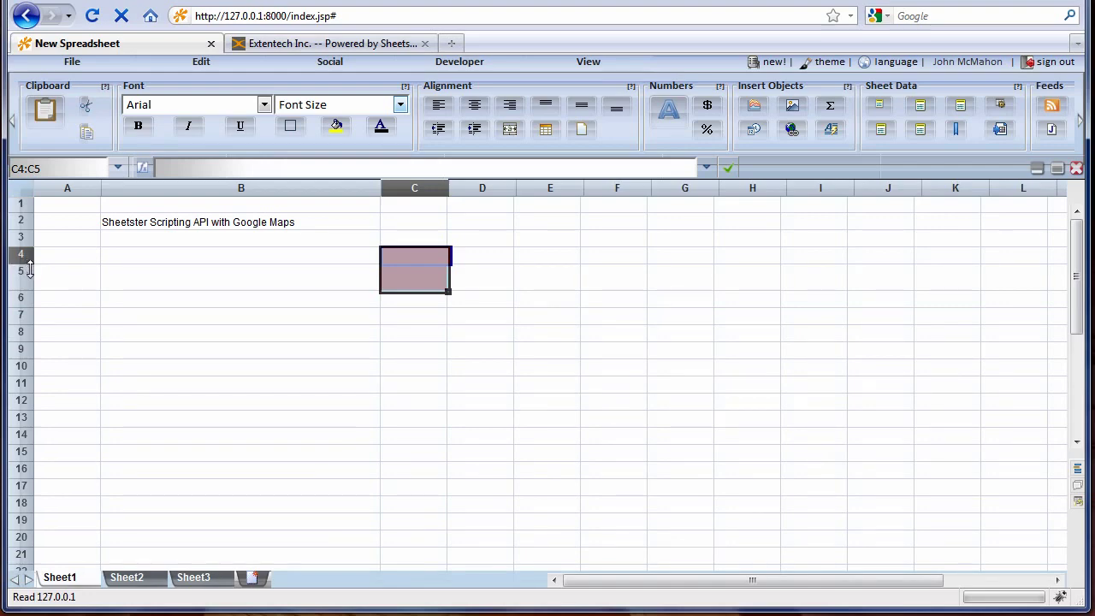
pyautogui.moveTo(23, 267); pyautogui.dragTo(29, 274)
pyautogui.click(128, 344)
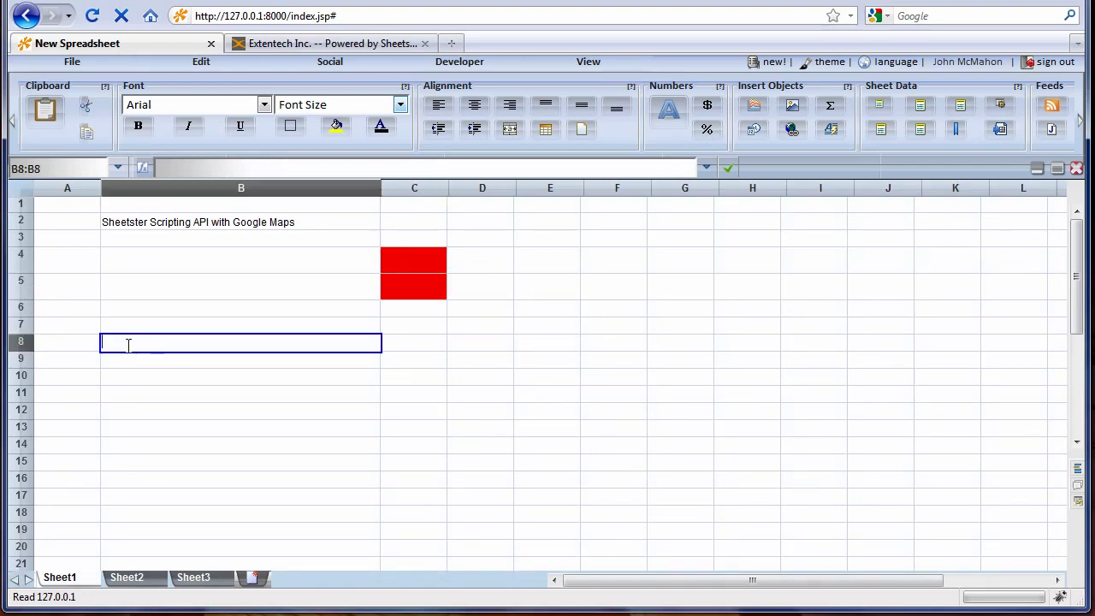
# Enter the note 'GPS data might be imported from CSV etc.' in cell B4.
pyautogui.click(137, 262)
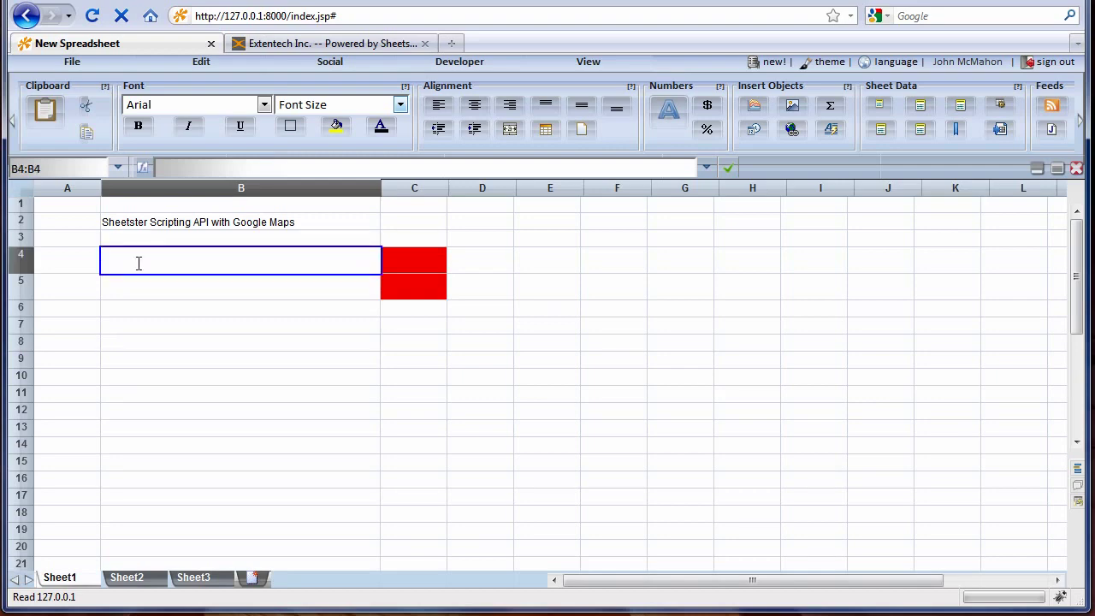
pyautogui.write('data mi')
pyautogui.write('ght be imp')
pyautogui.write('orted fr')
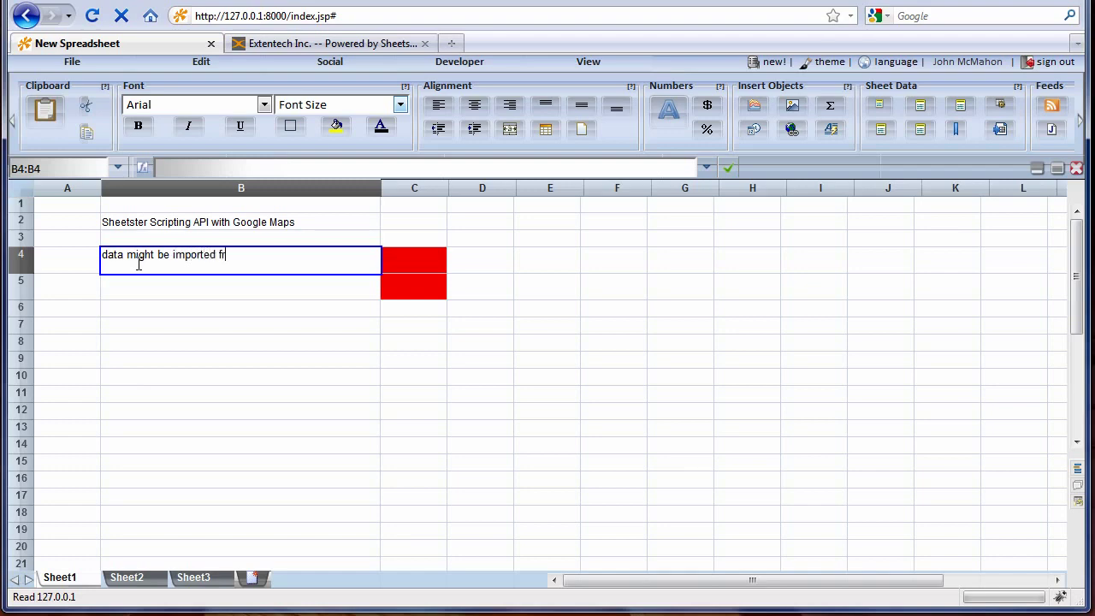
pyautogui.write('om S')
pyautogui.press('Home')
pyautogui.write('GPS')
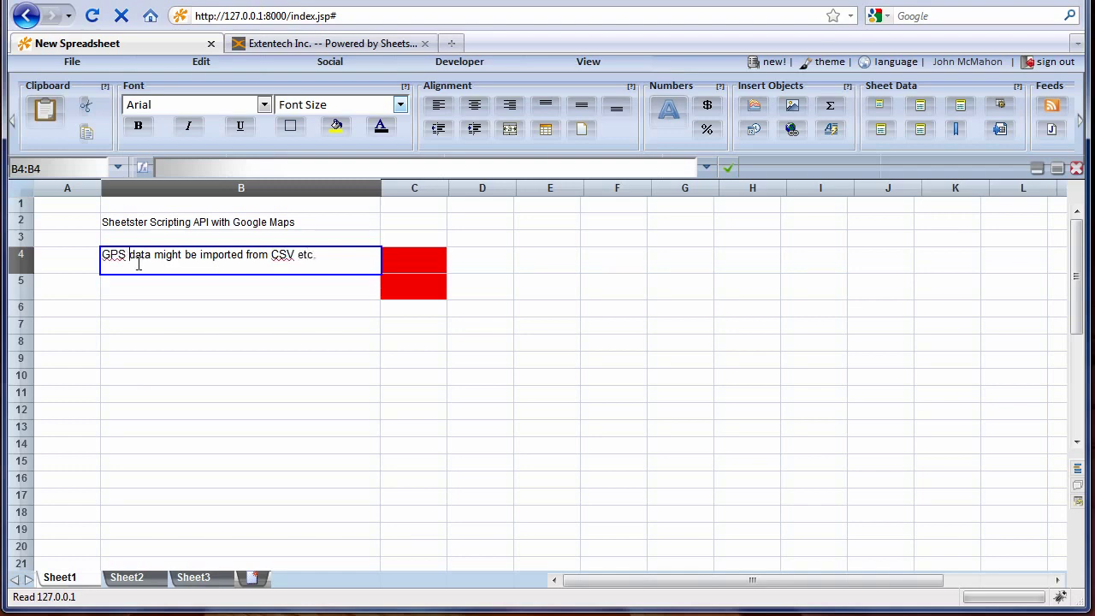
pyautogui.press('Return')
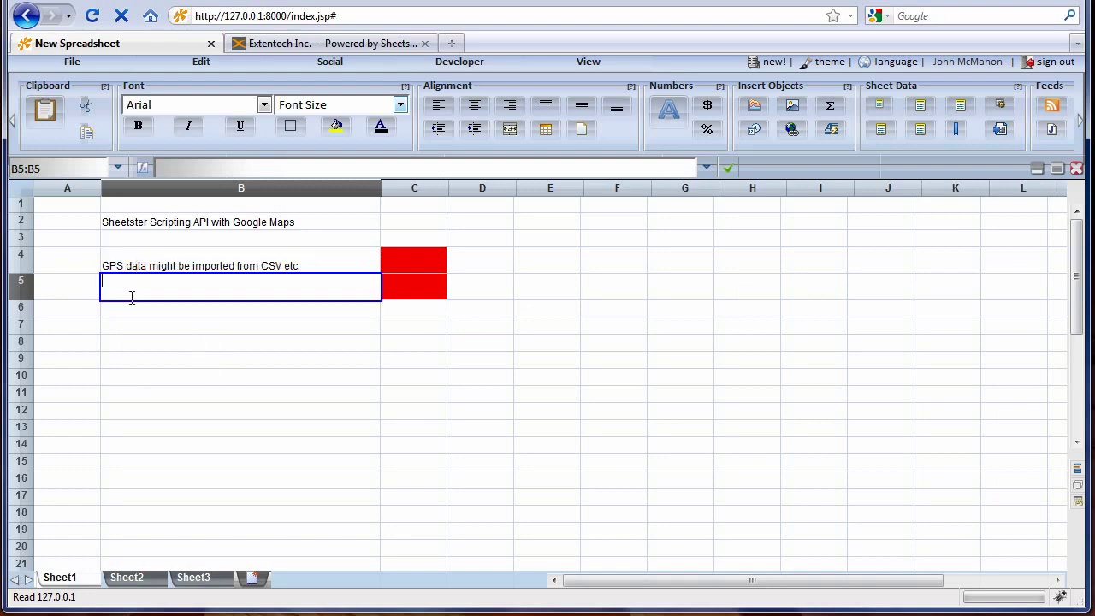
# Make the red cells C4:C5 bold.
pyautogui.click(139, 255)
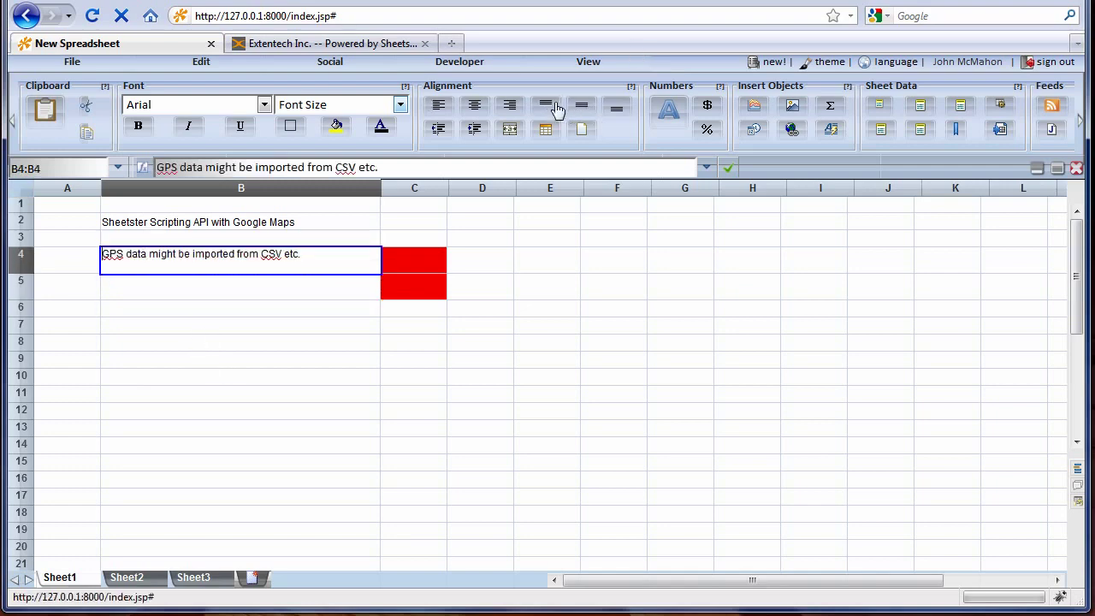
pyautogui.click(411, 410)
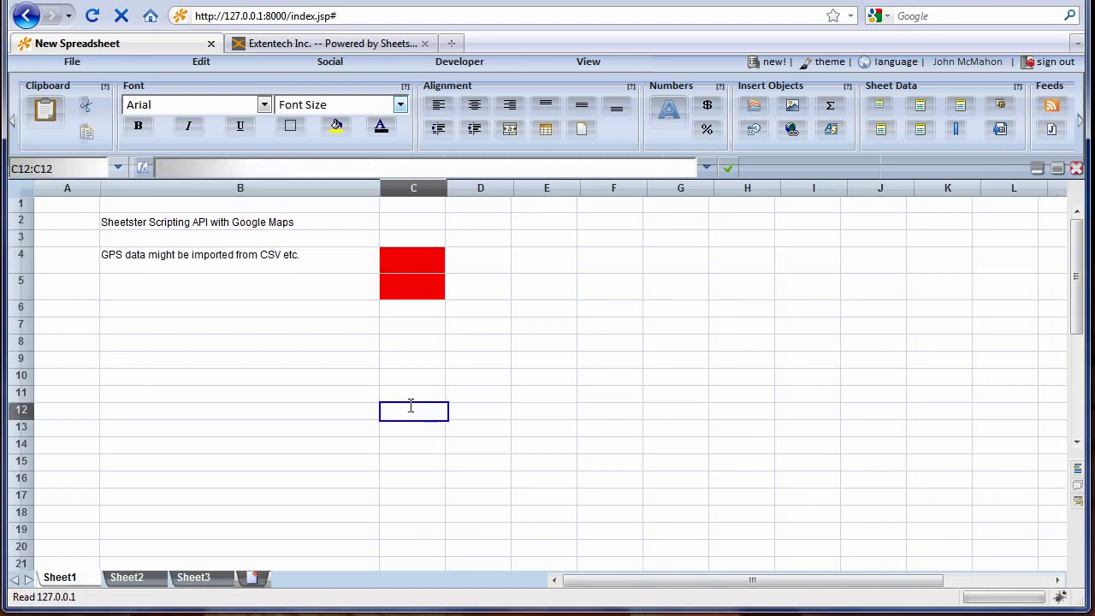
pyautogui.moveTo(425, 265); pyautogui.dragTo(423, 293)
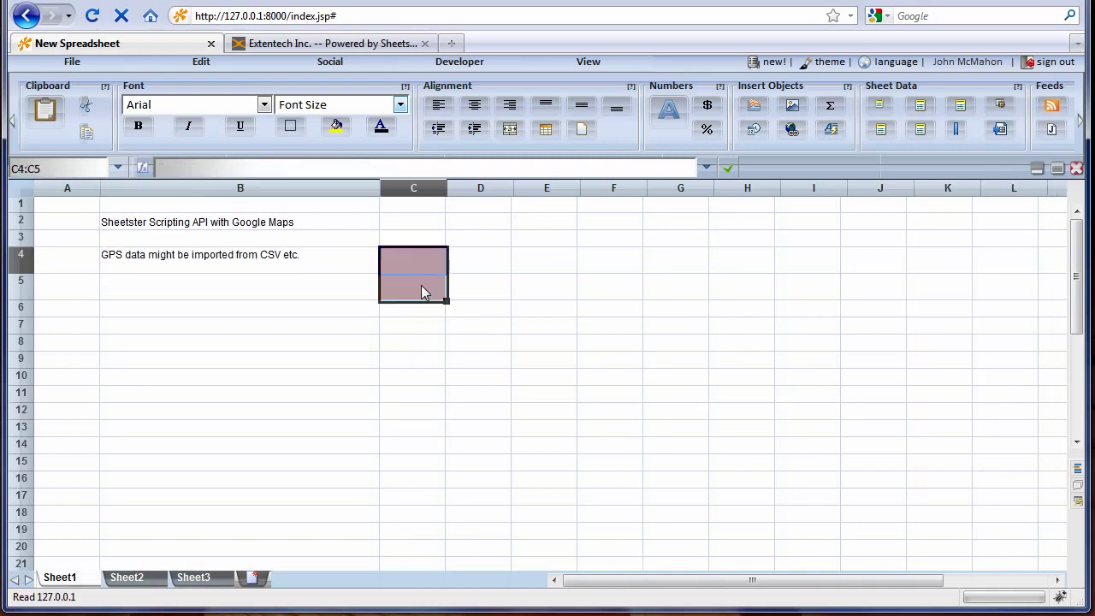
pyautogui.click(139, 126)
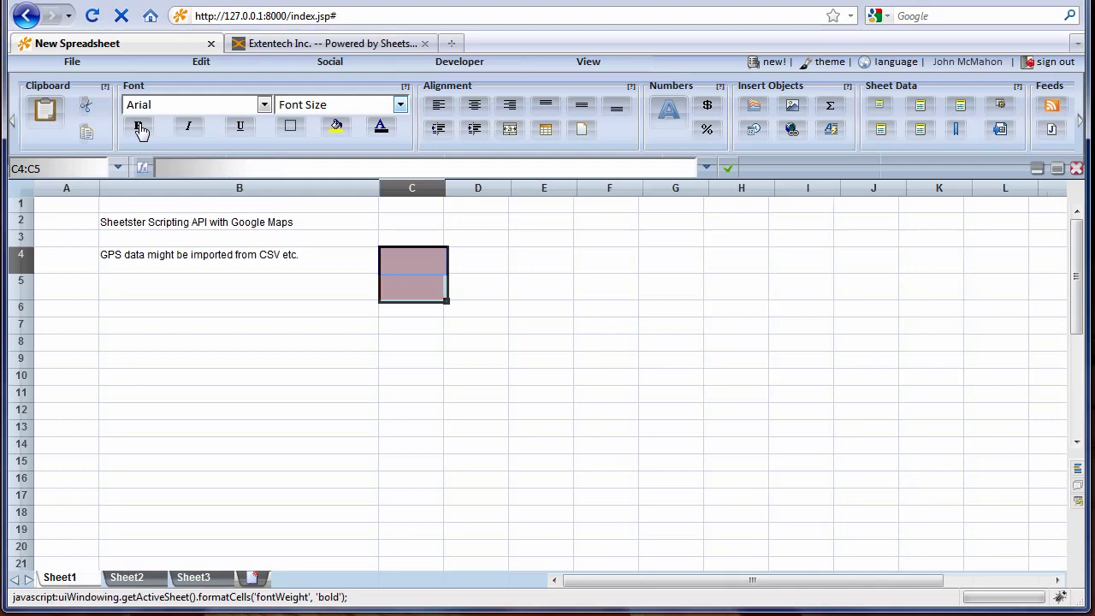
pyautogui.click(234, 342)
pyautogui.click(75, 67)
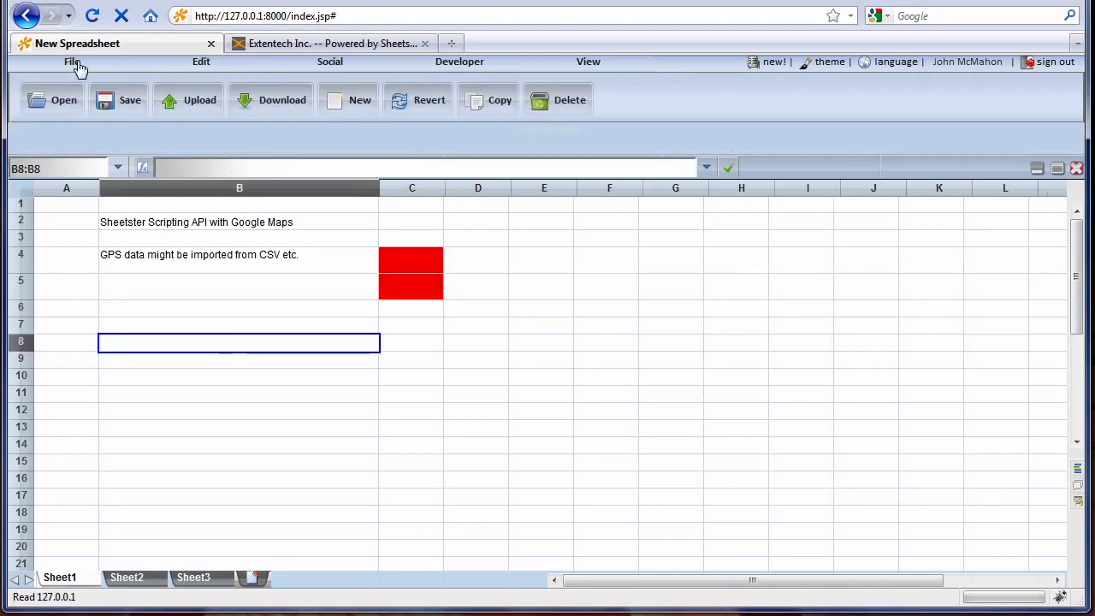
# Save the spreadsheet and show the Developer controls such as Edit Doc App.
pyautogui.click(118, 103)
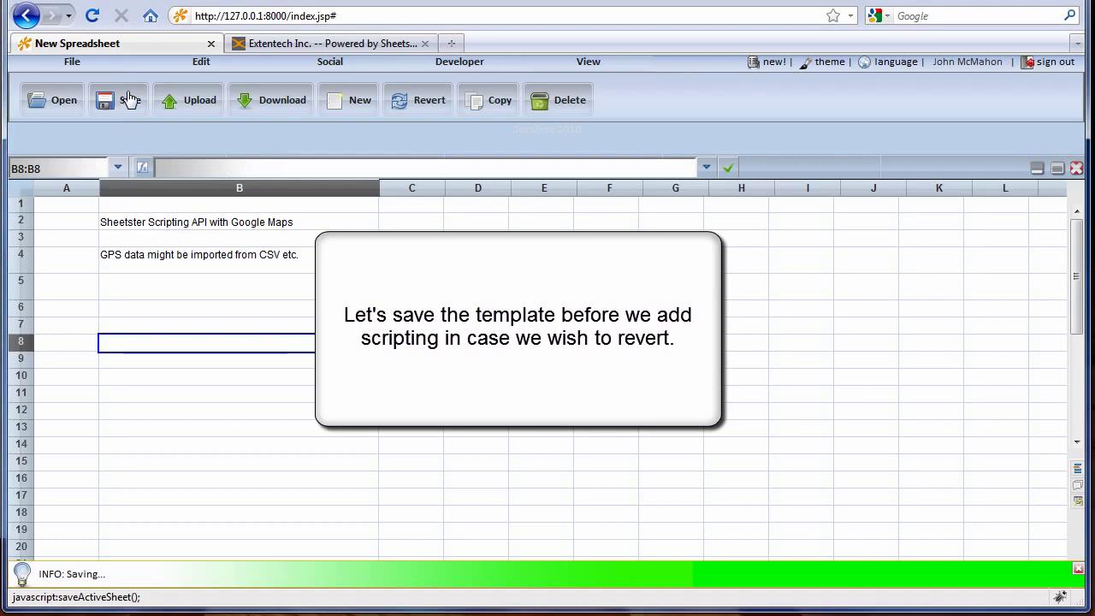
pyautogui.click(201, 65)
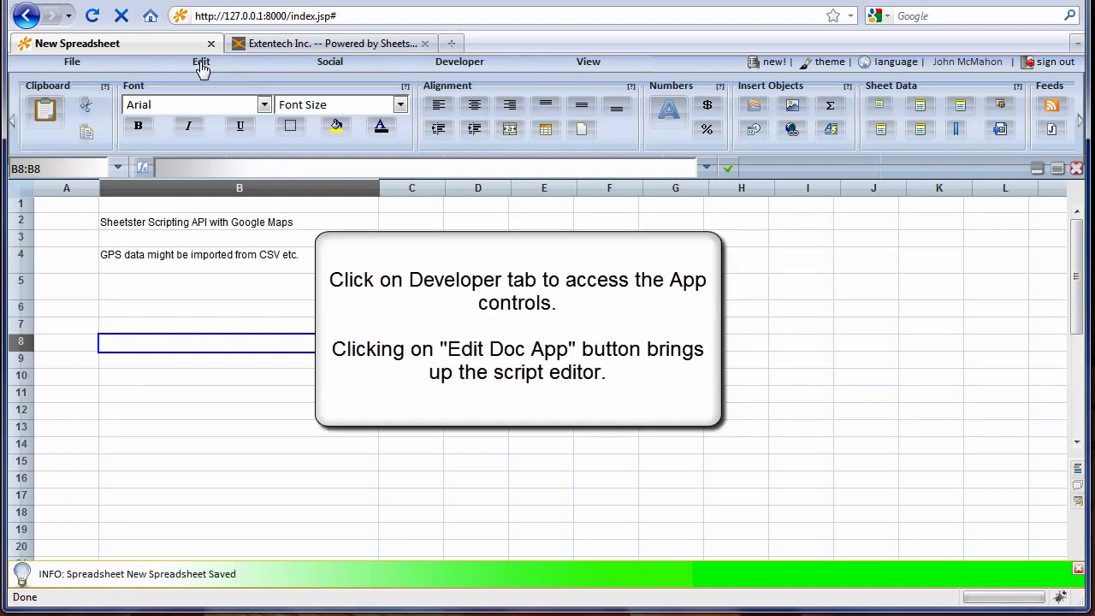
pyautogui.click(444, 65)
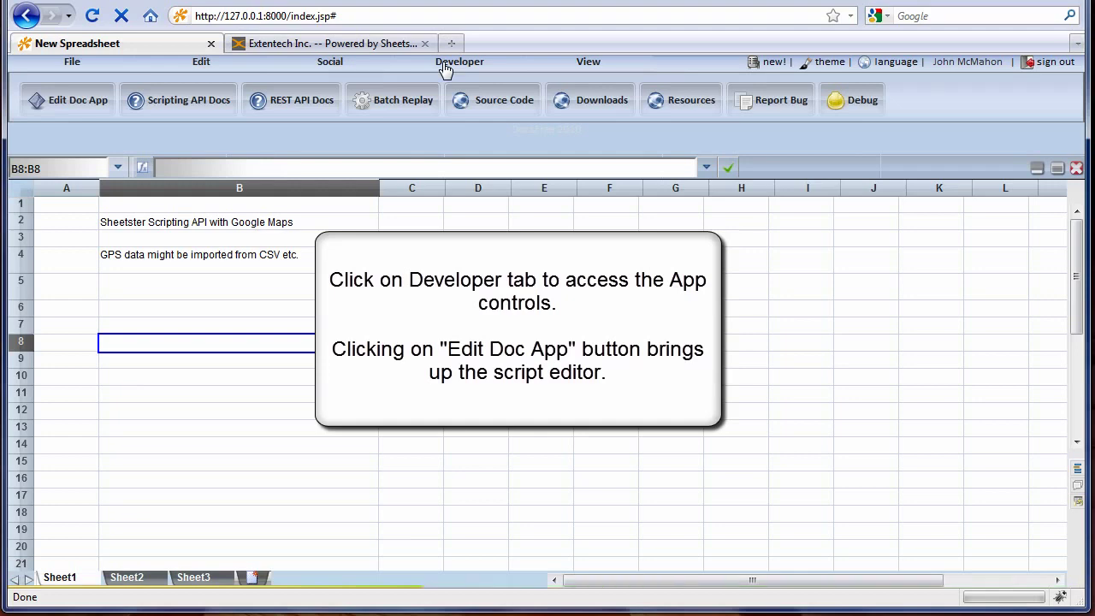
# Open the script editor and erase the '// New Document' placeholder line.
pyautogui.click(88, 104)
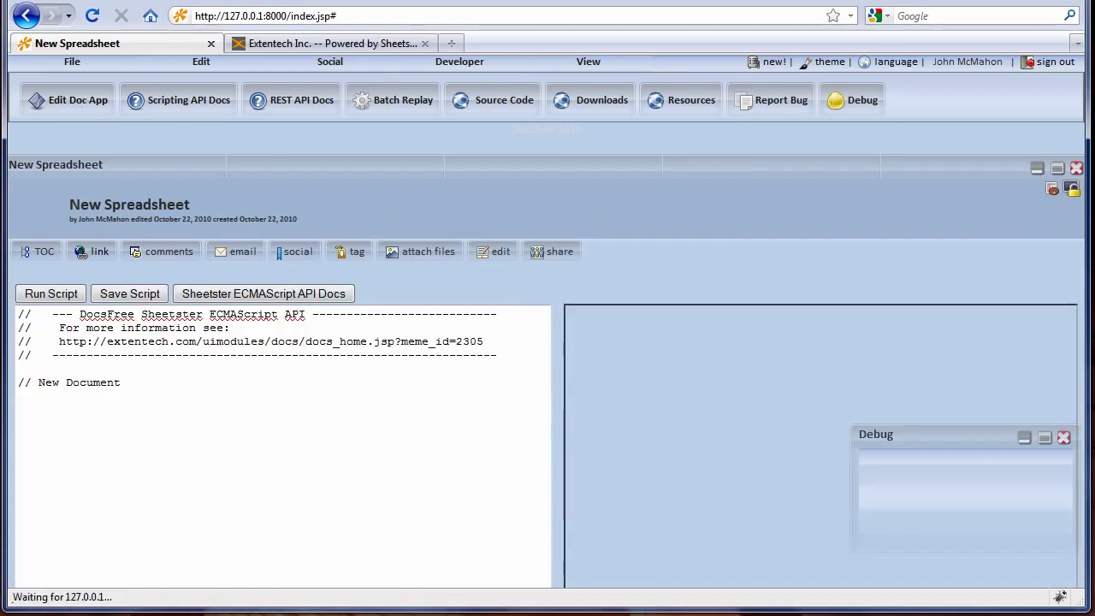
pyautogui.click(133, 381)
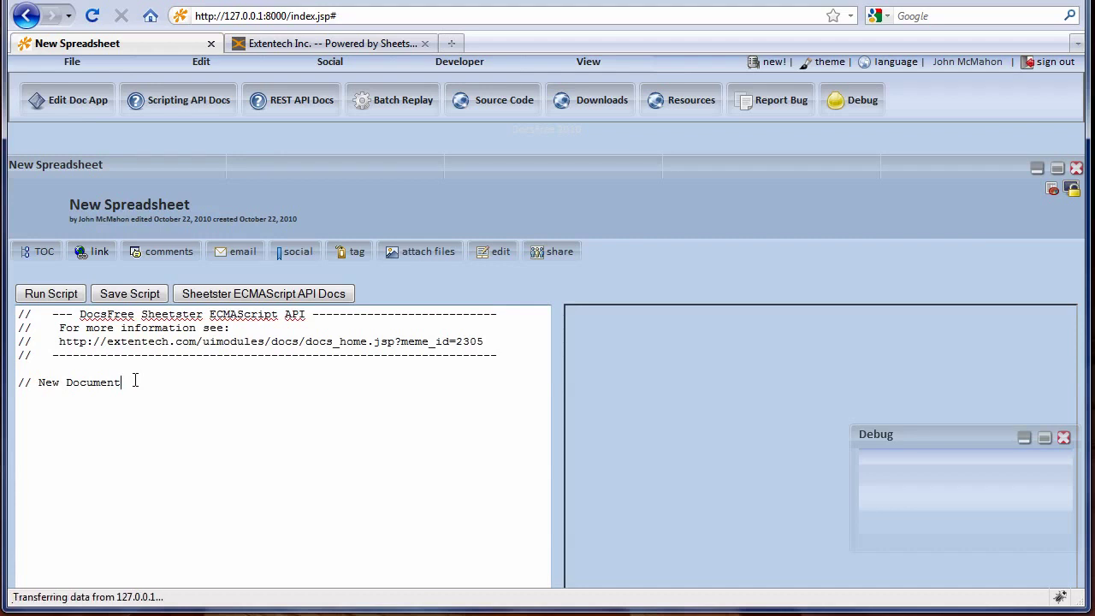
pyautogui.press('BackSpace')
pyautogui.press('BackSpace')
pyautogui.press('BackSpace')
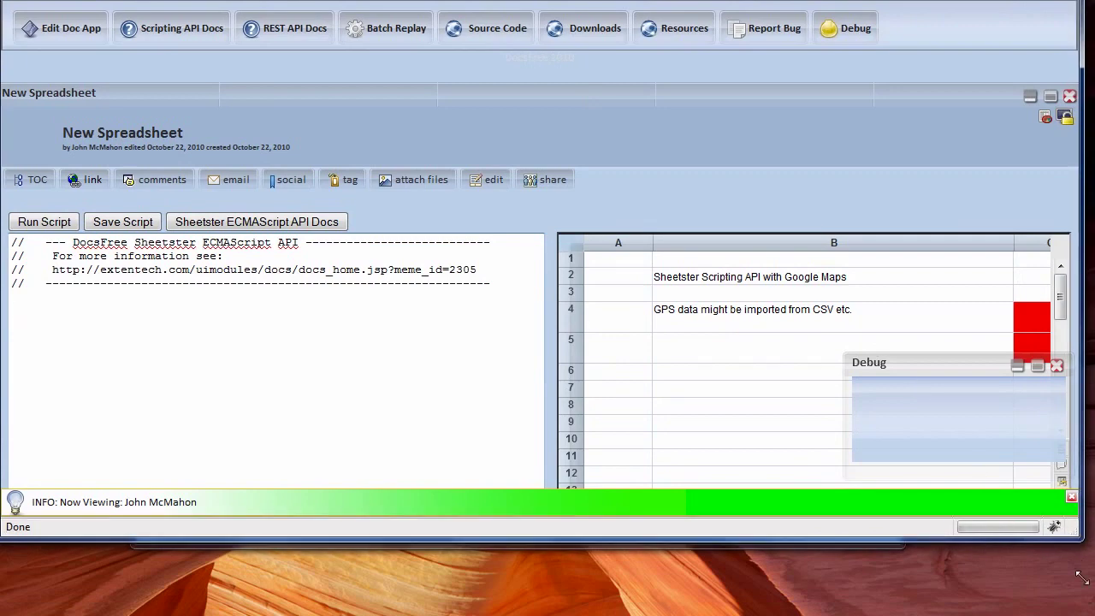
# Maximize the window and move and enlarge the Debug panel to the lower right.
pyautogui.moveTo(1080, 578)
pyautogui.mouseDown()
pyautogui.moveTo(1084, 607)
pyautogui.moveTo(1093, 592)
pyautogui.mouseUp()
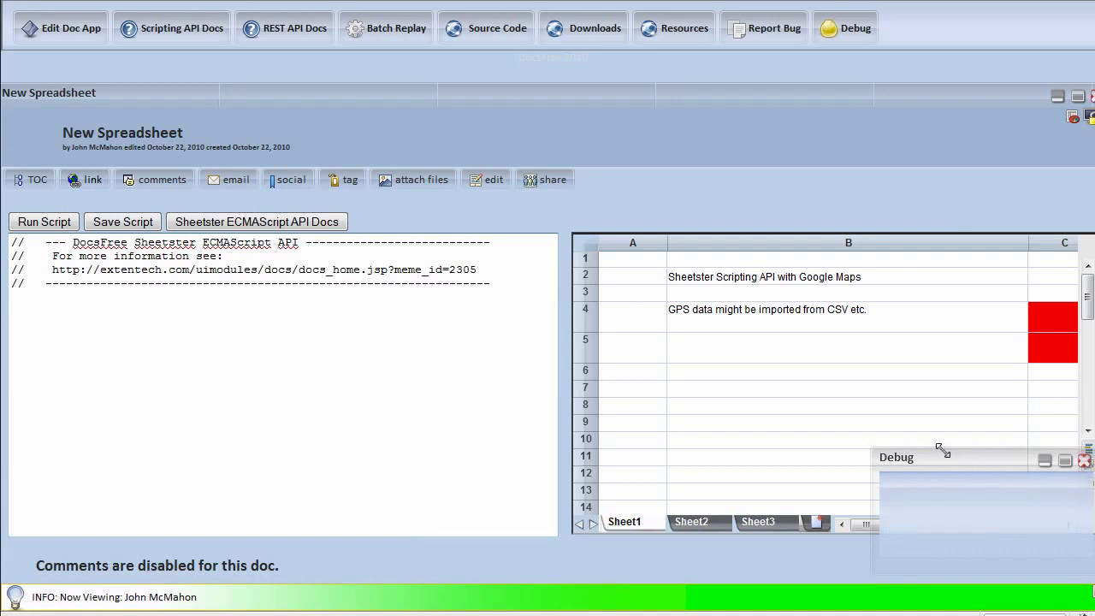
pyautogui.moveTo(943, 450); pyautogui.dragTo(776, 425)
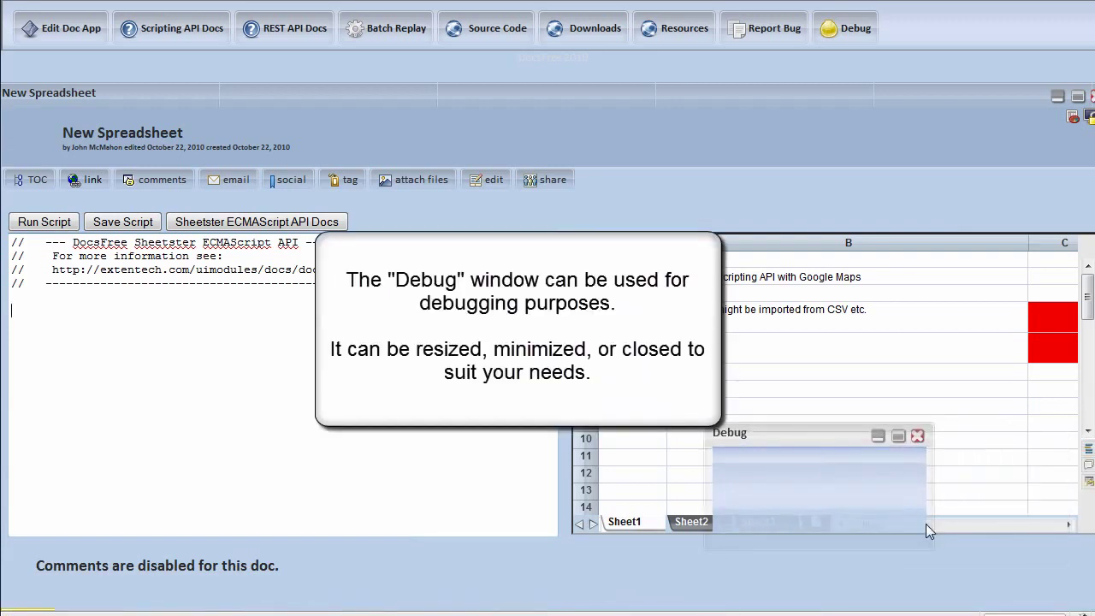
pyautogui.moveTo(934, 544); pyautogui.dragTo(1031, 595)
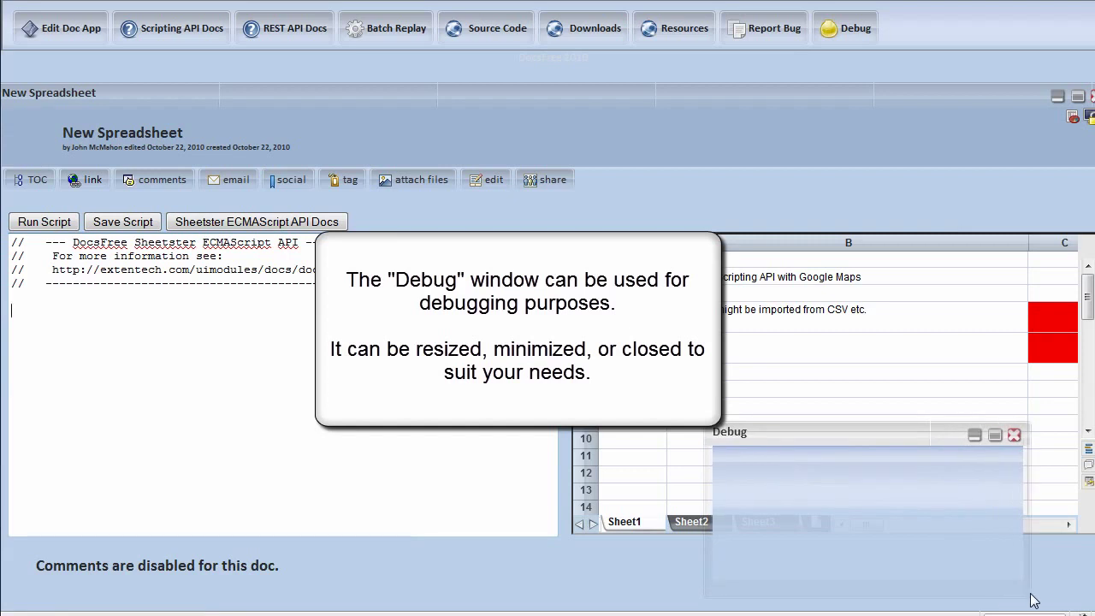
pyautogui.moveTo(883, 434); pyautogui.dragTo(946, 422)
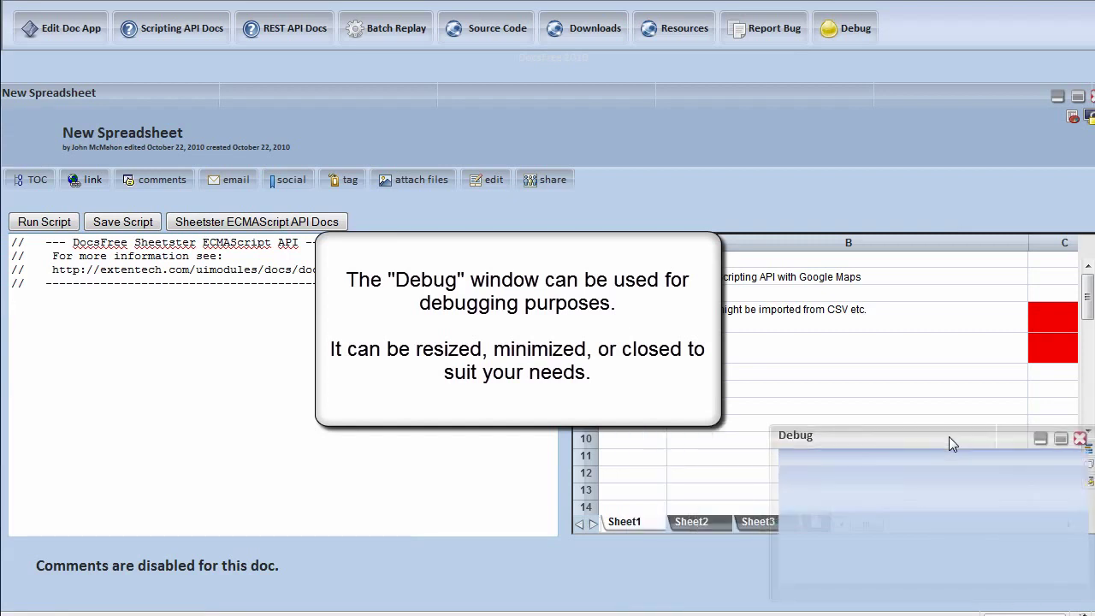
pyautogui.moveTo(878, 422); pyautogui.dragTo(976, 466)
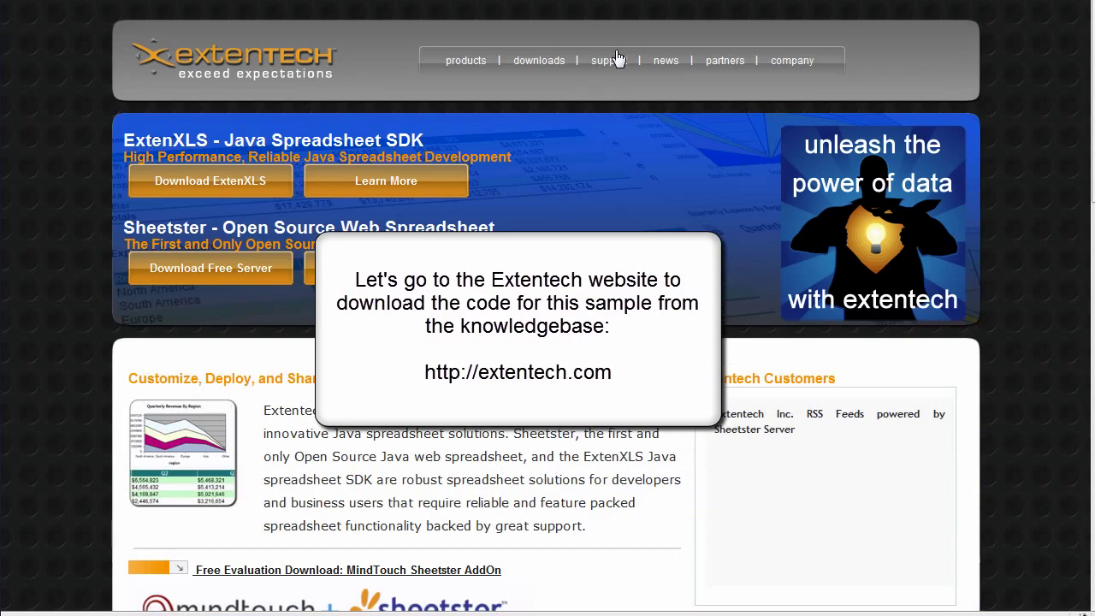
# In the Extentech knowledgebase, expand Product Documentation > Sheetster / DocsFree > Demos and Code.
pyautogui.moveTo(617, 55)
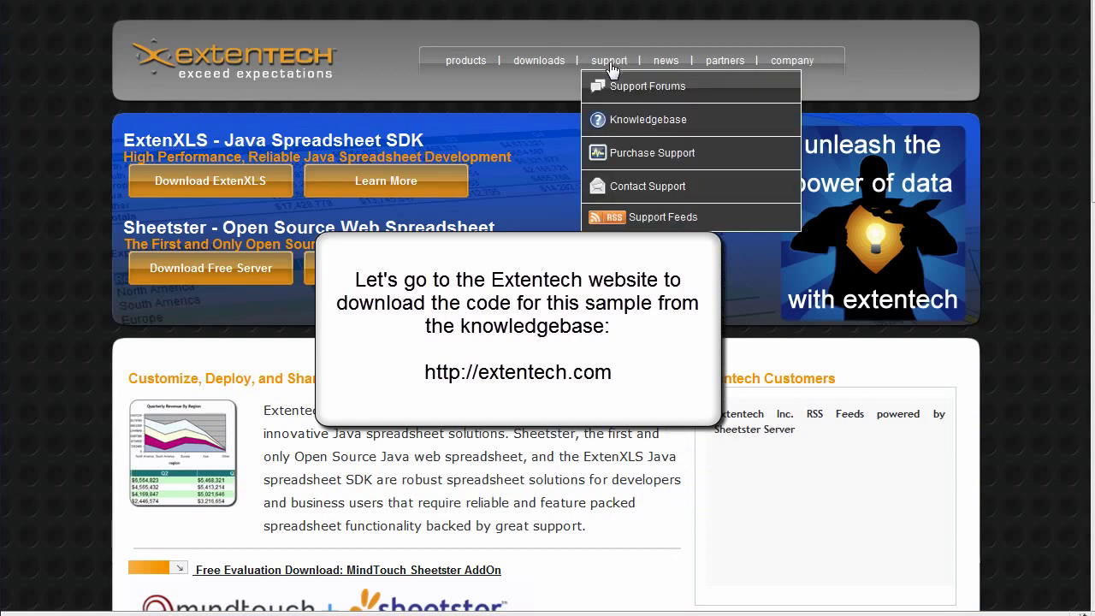
pyautogui.click(607, 123)
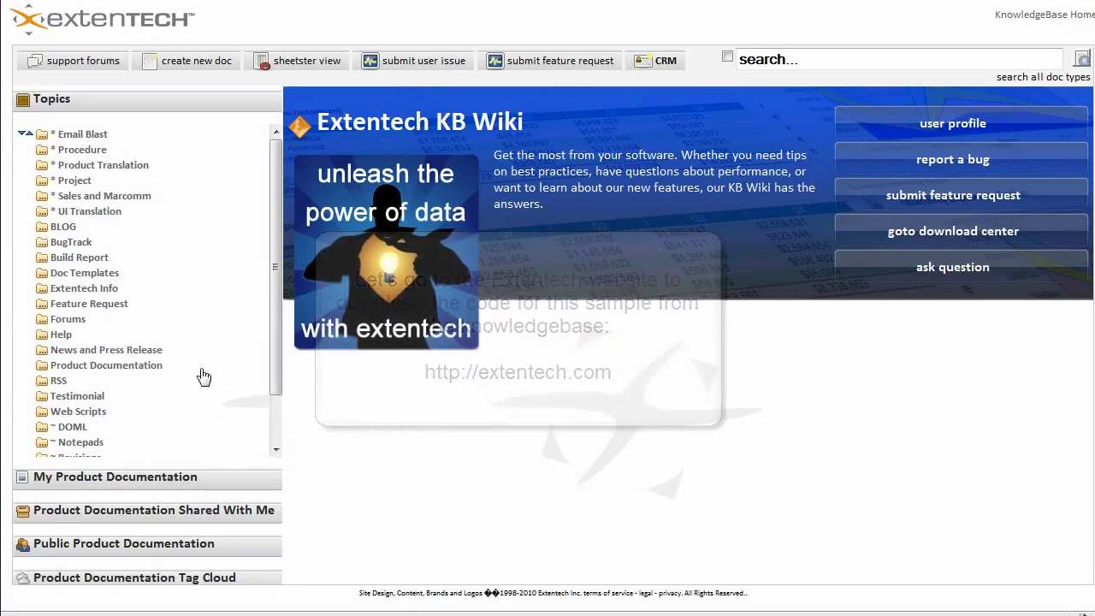
pyautogui.click(137, 369)
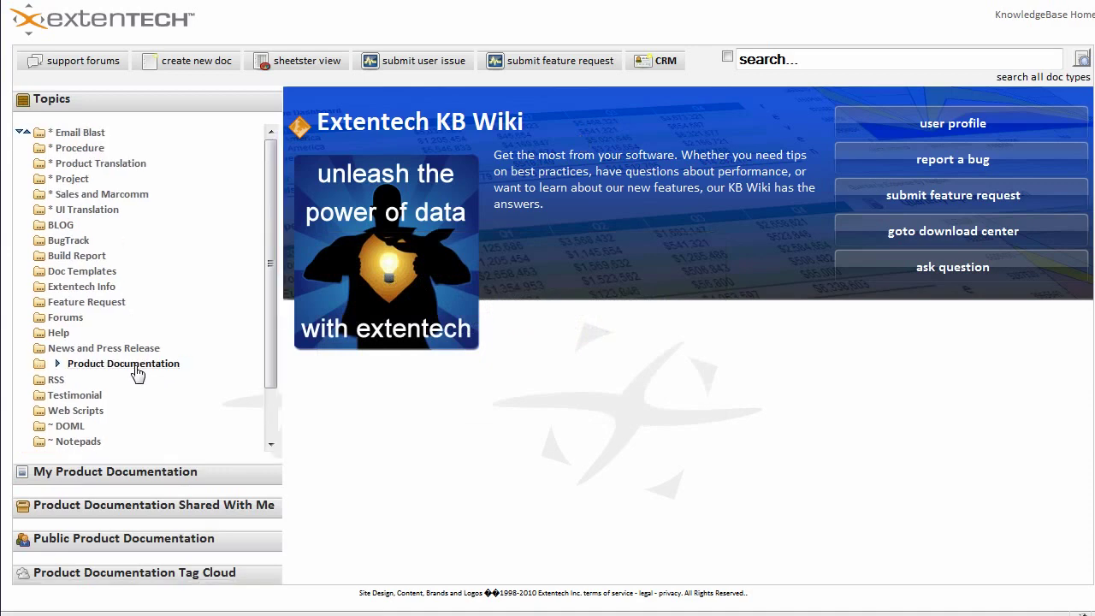
pyautogui.click(150, 428)
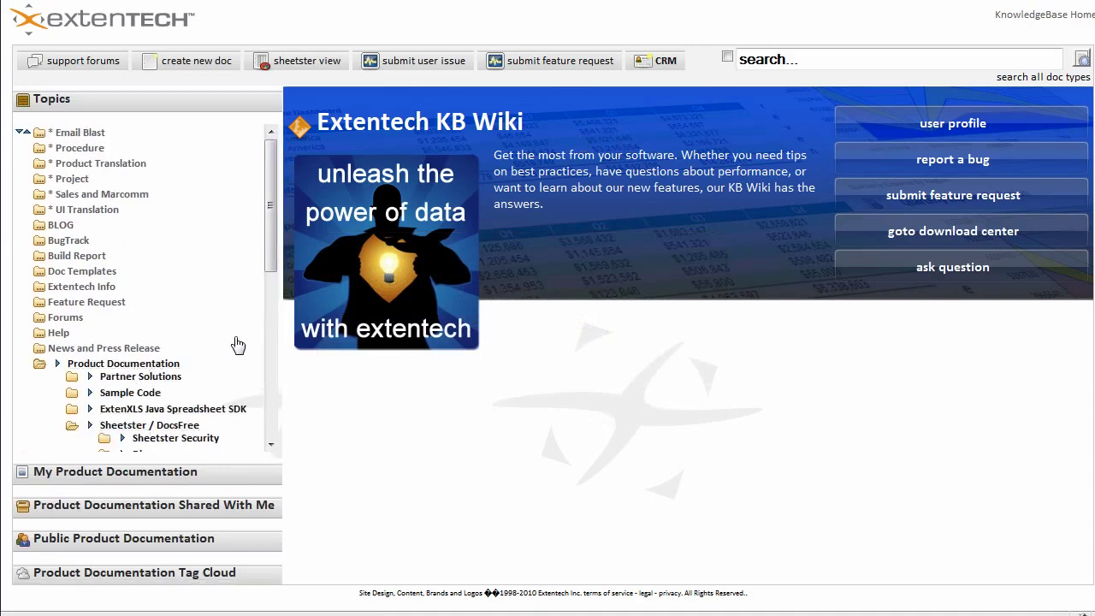
pyautogui.scroll(-3, 268, 268)
pyautogui.moveTo(269, 268); pyautogui.dragTo(268, 336)
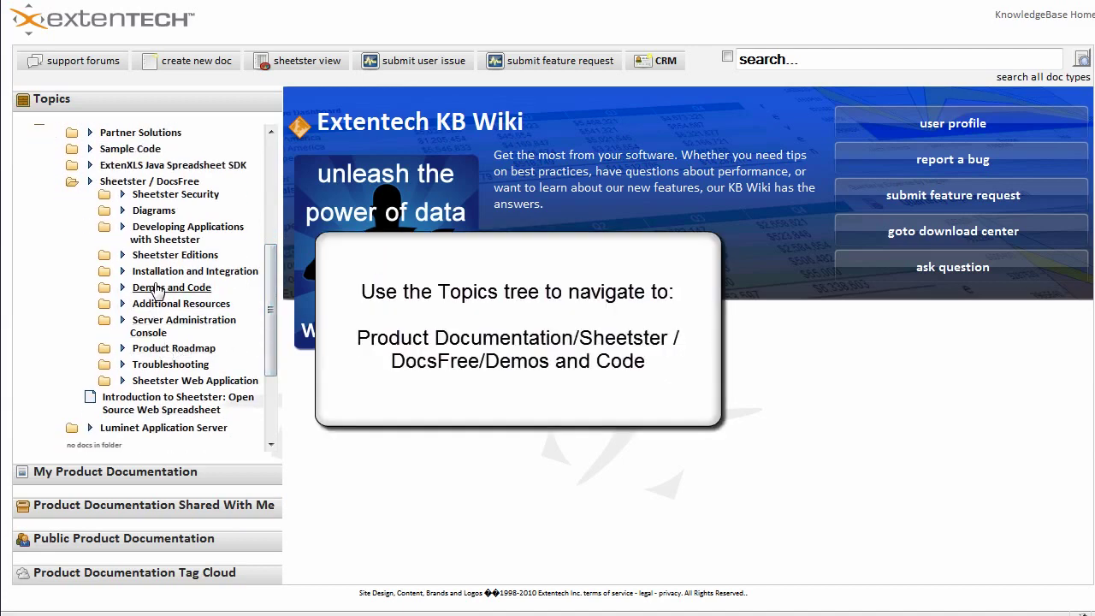
pyautogui.click(157, 289)
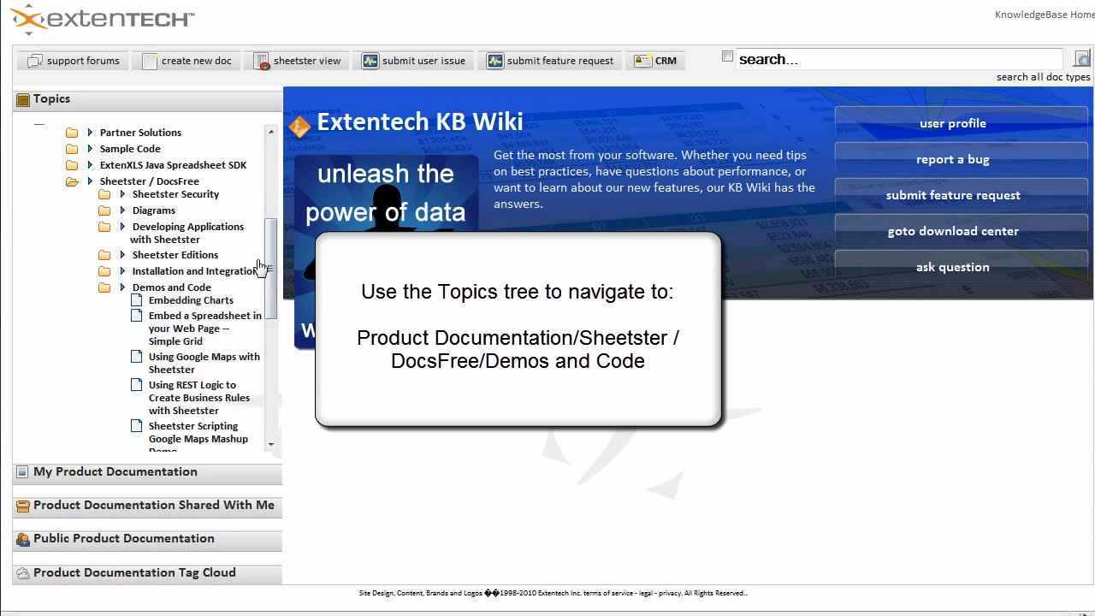
# Open the 'Using Google Maps with Sheetster' article and open its ECMAScriptAPI.zip sample code.
pyautogui.scroll(-3, 268, 271)
pyautogui.scroll(-2, 269, 270)
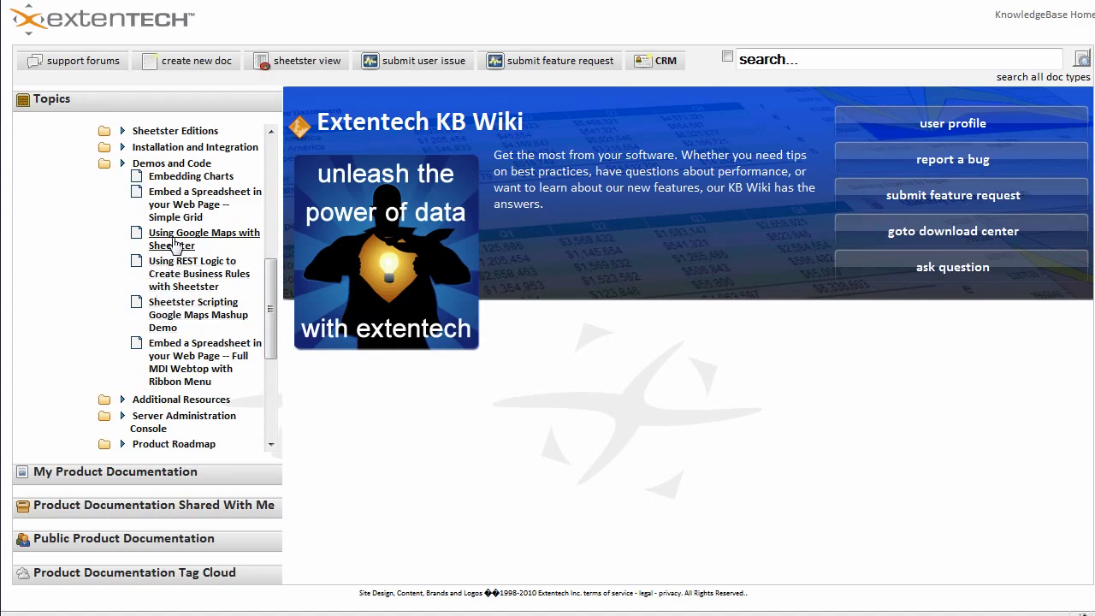
pyautogui.click(175, 243)
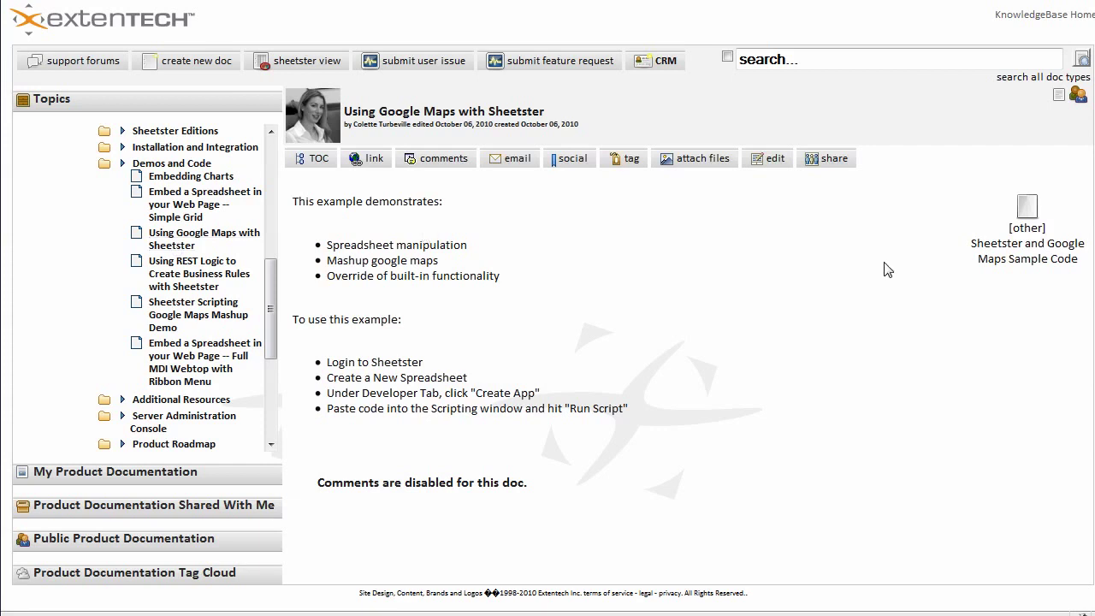
pyautogui.click(1028, 210)
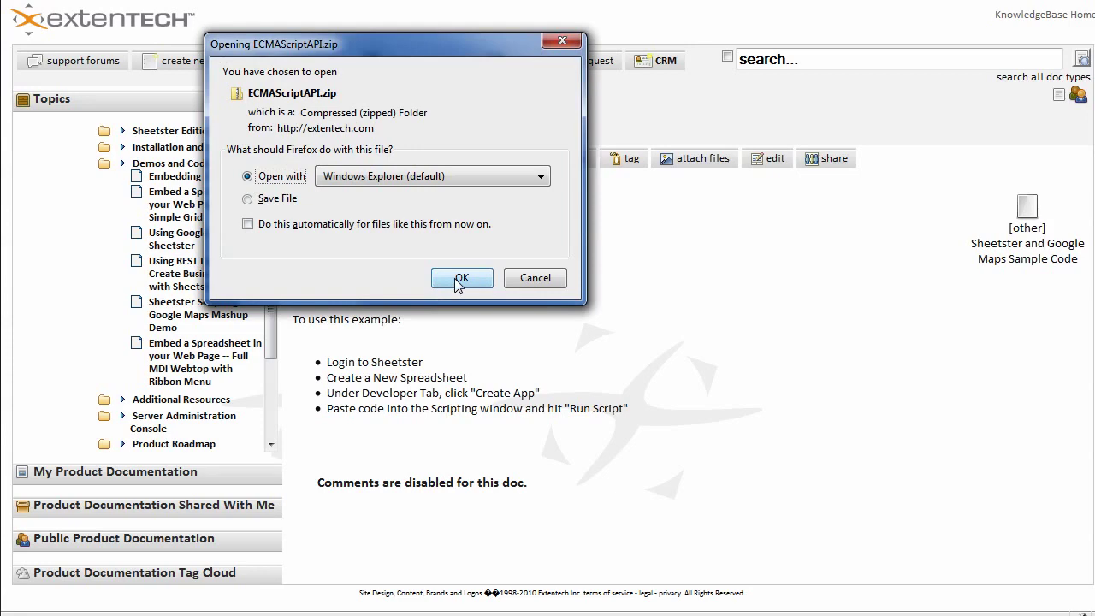
pyautogui.click(459, 281)
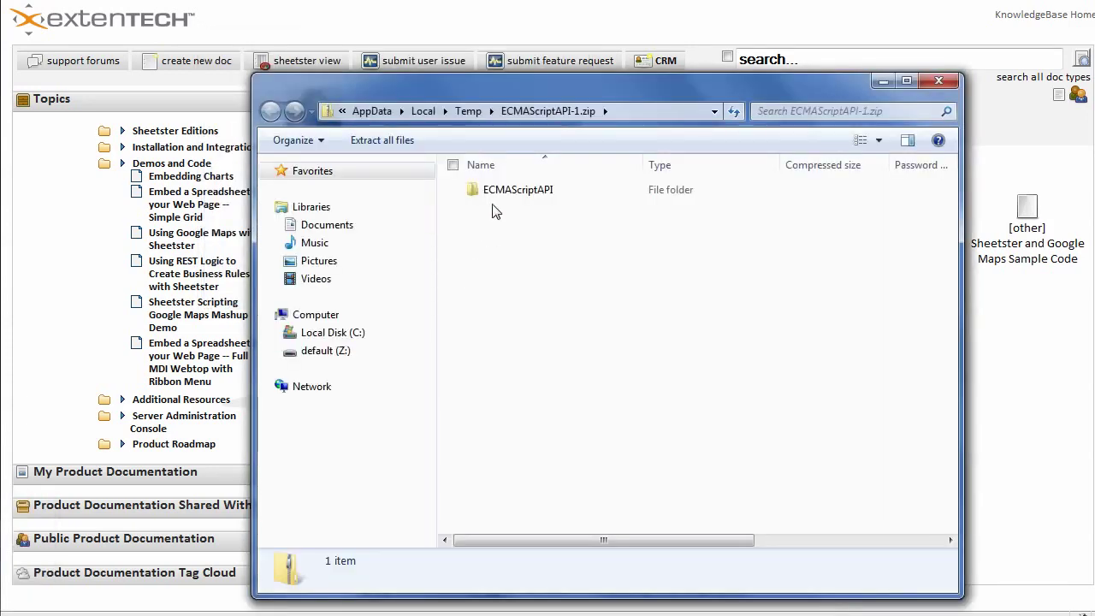
# Open the ECMAScriptAPI folder, select CustomizeBehaviorMashup.js, and close the zip window.
pyautogui.doubleClick(498, 192)
pyautogui.click(507, 190)
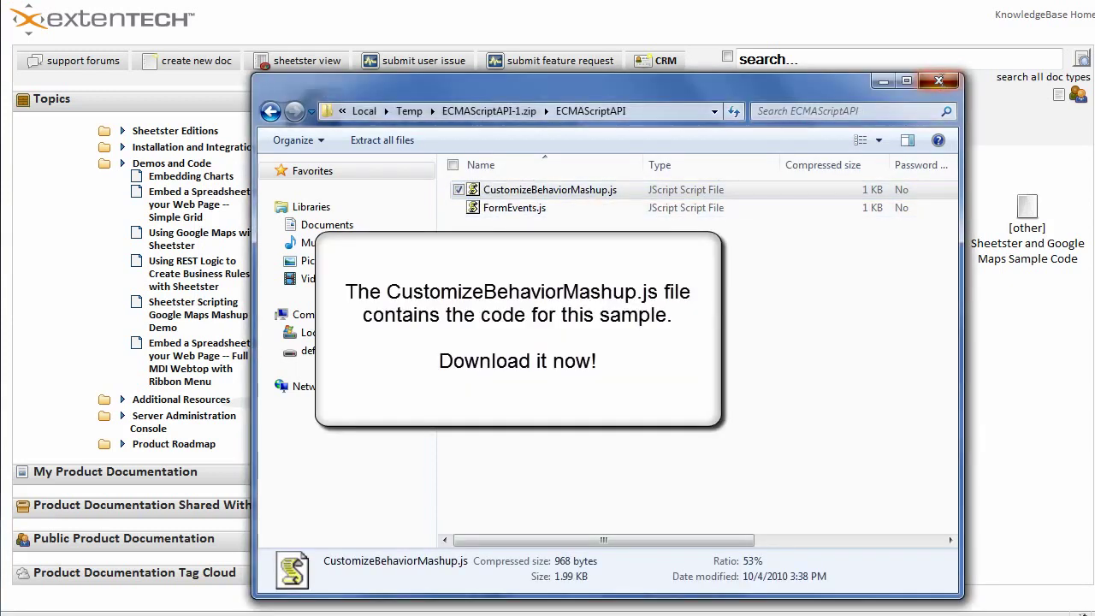
pyautogui.click(938, 80)
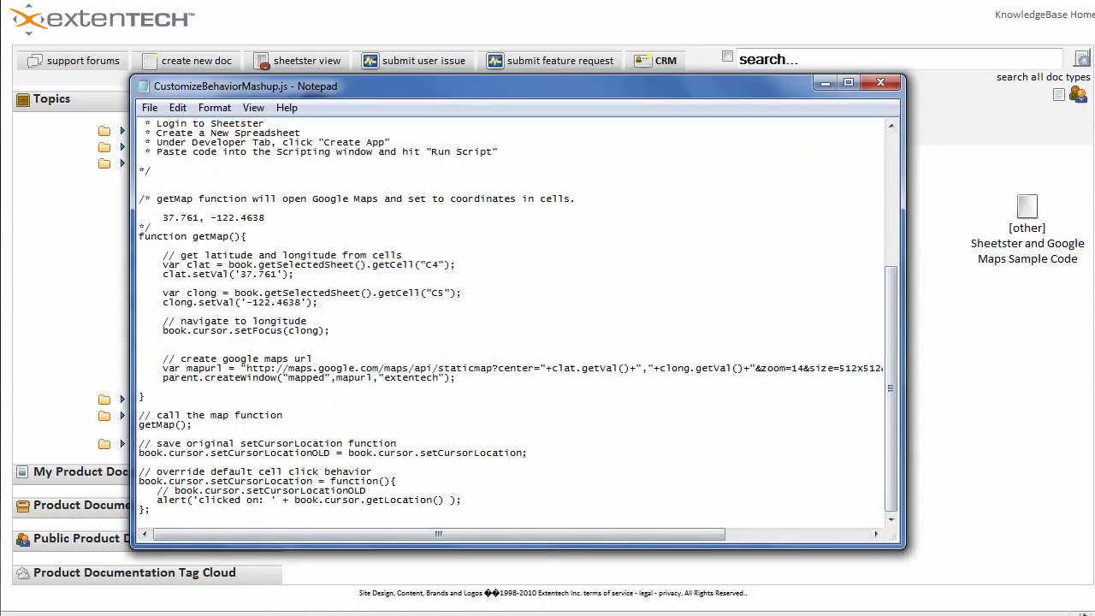
# Copy the CustomizeBehaviorMashup.js script from Notepad and minimize the Notepad window.
pyautogui.moveTo(151, 510)
pyautogui.mouseDown()
pyautogui.moveTo(124, 182)
pyautogui.moveTo(133, 165)
pyautogui.mouseUp()
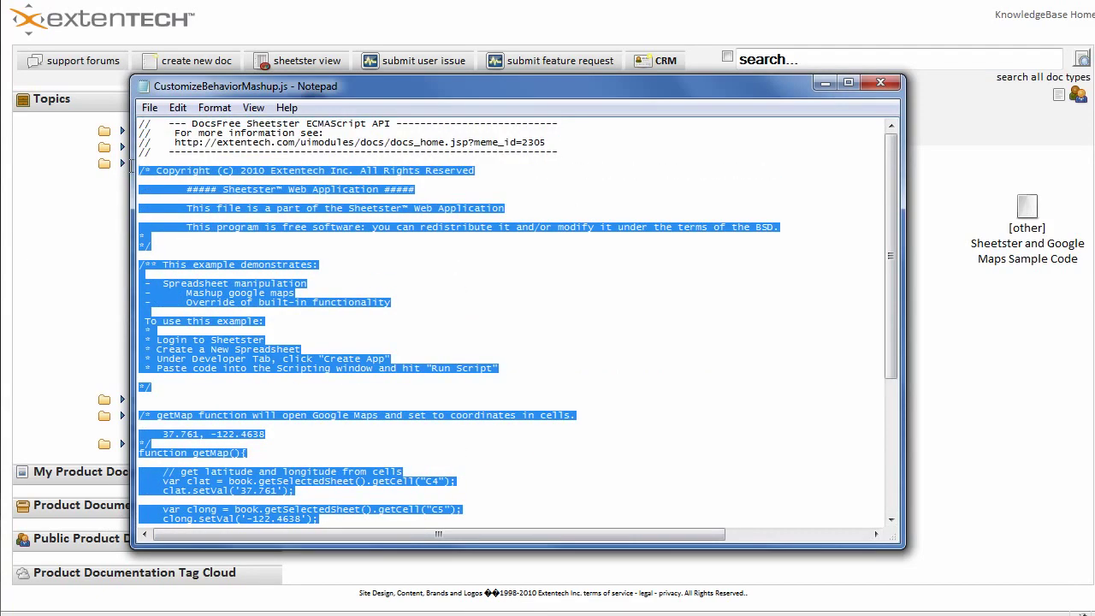
pyautogui.rightClick(183, 173)
pyautogui.click(229, 226)
pyautogui.click(825, 83)
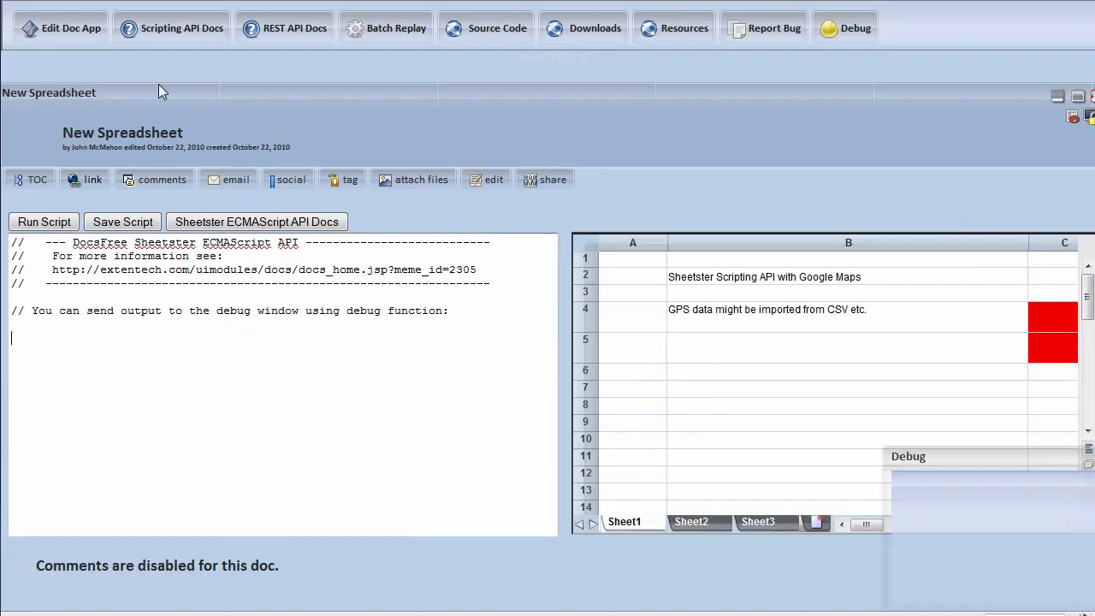
# Paste the getMap script into the editor and inspect its map URL built from C4 and C5.
pyautogui.hotkey('ctrl', 'v')
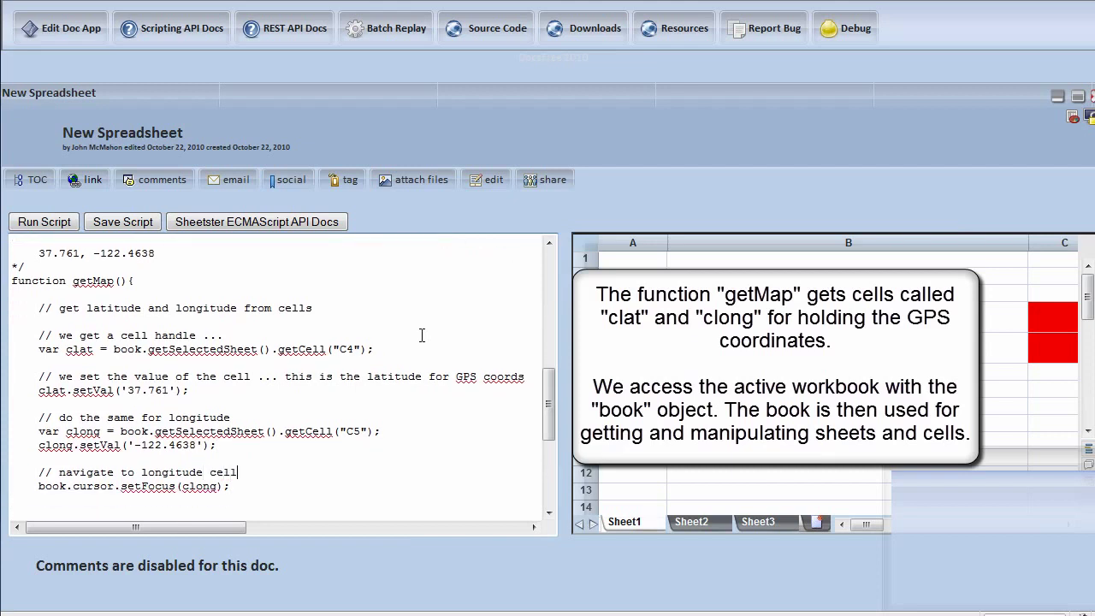
pyautogui.press('Down')
pyautogui.press('Down')
pyautogui.press('Down')
pyautogui.press('Down')
pyautogui.press('Down')
pyautogui.press('Down')
pyautogui.press('Down')
pyautogui.press('Down')
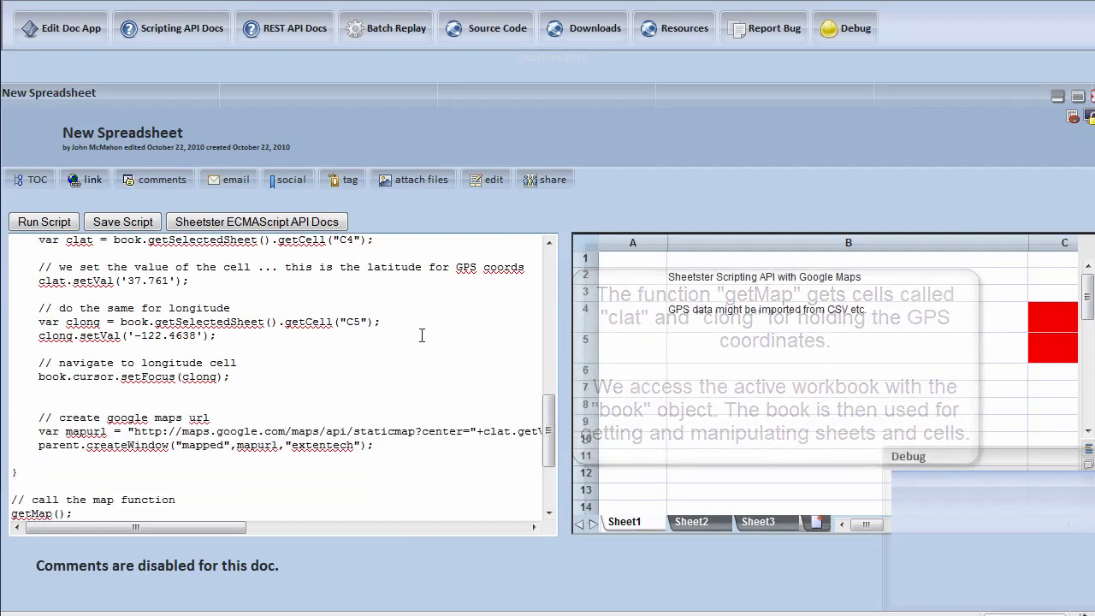
pyautogui.press('Down')
pyautogui.press('Down')
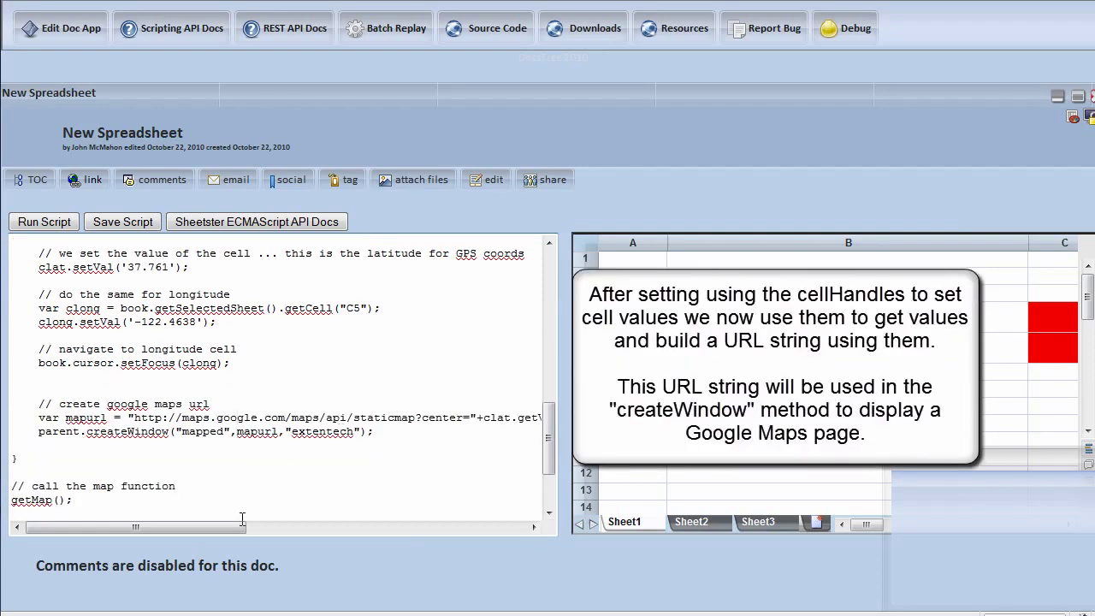
pyautogui.moveTo(243, 529); pyautogui.dragTo(392, 535)
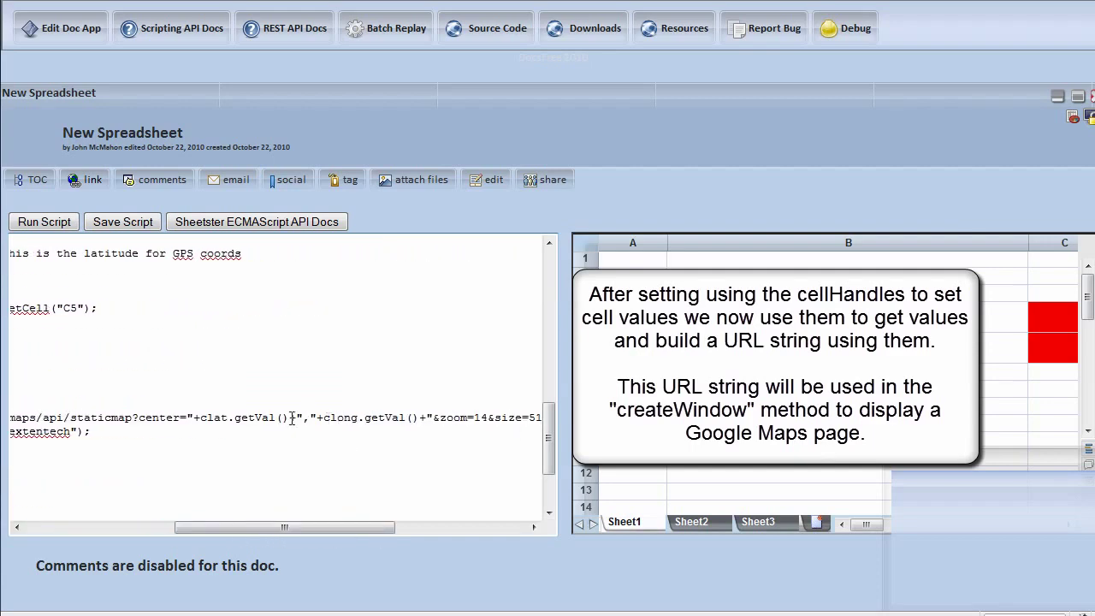
pyautogui.moveTo(297, 418); pyautogui.dragTo(195, 419)
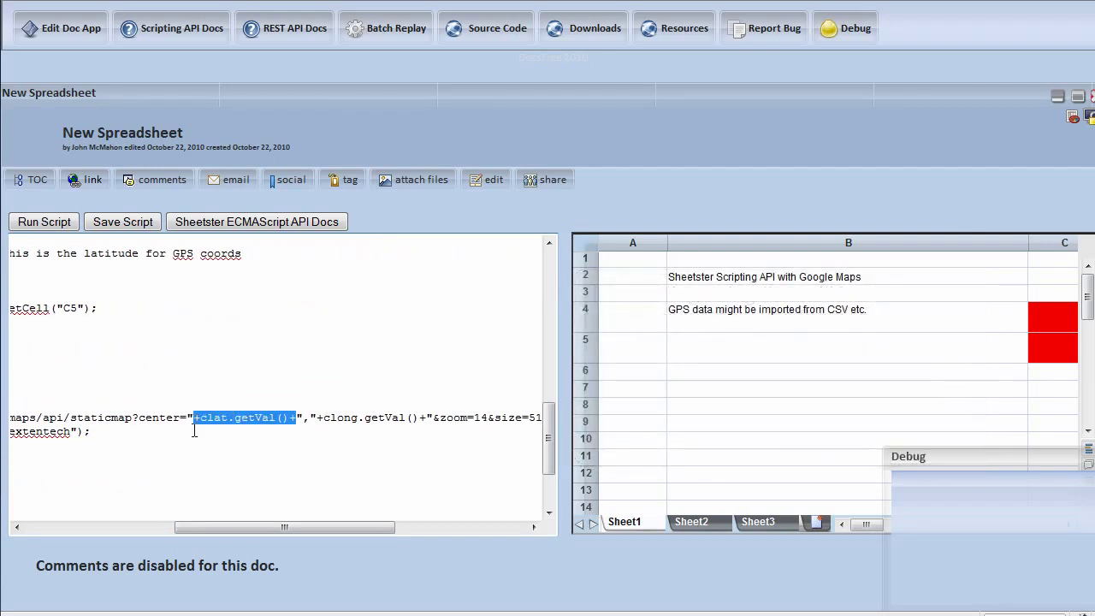
pyautogui.moveTo(215, 527); pyautogui.dragTo(299, 531)
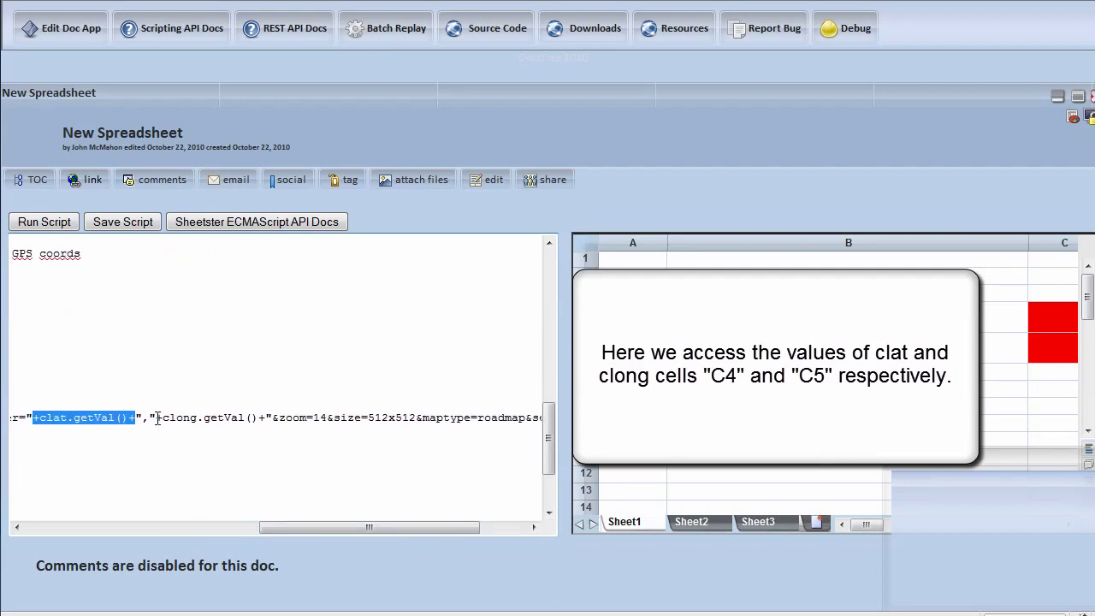
pyautogui.moveTo(155, 417); pyautogui.dragTo(205, 418)
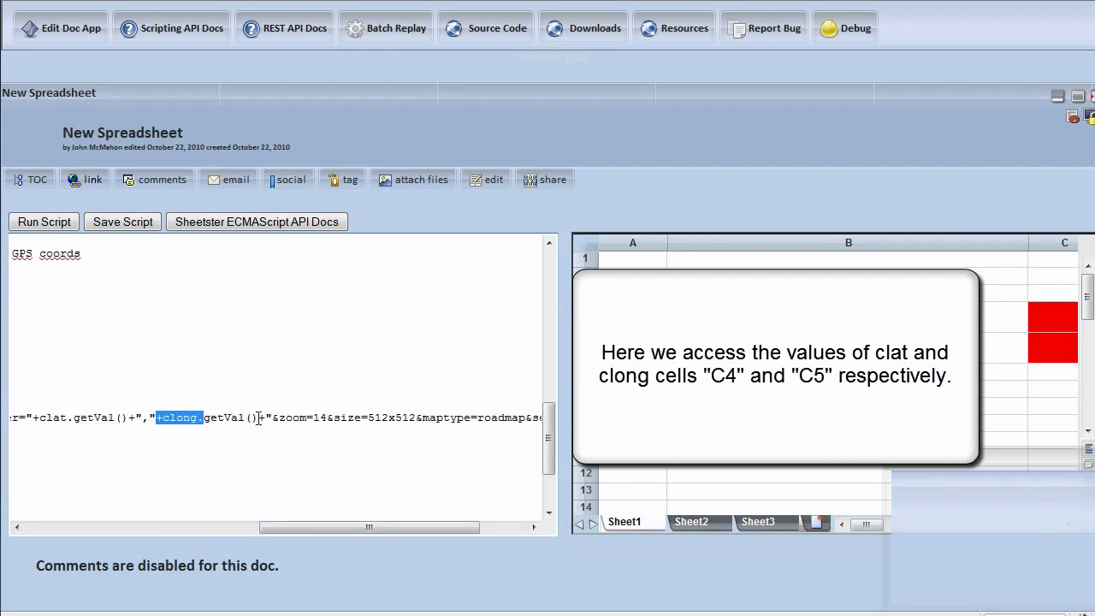
pyautogui.keyDown('shift'); pyautogui.click(260, 417); pyautogui.keyUp('shift')
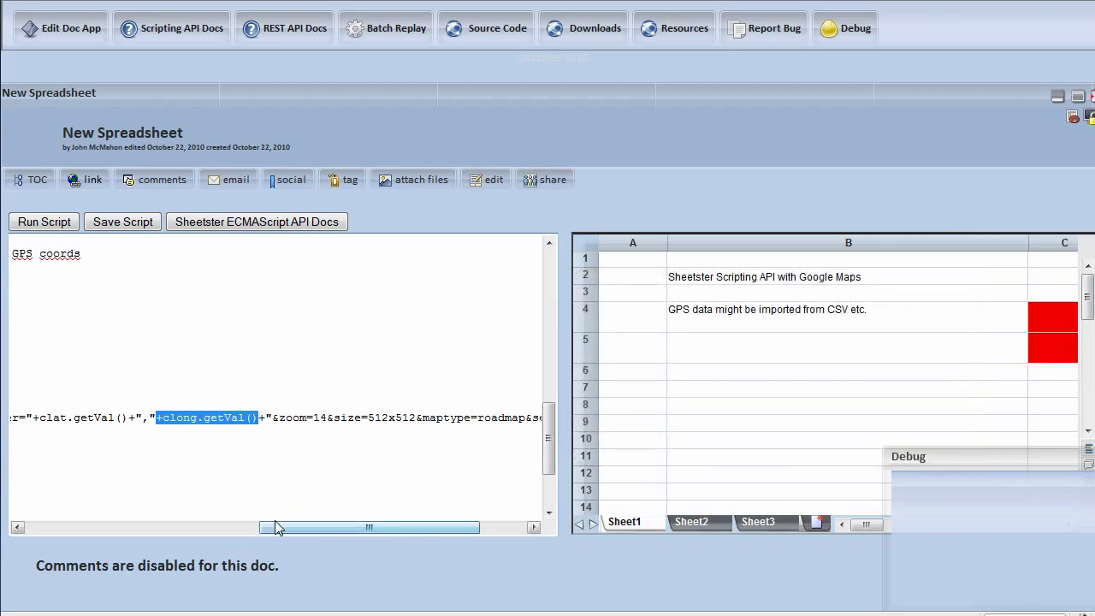
pyautogui.moveTo(275, 527); pyautogui.dragTo(22, 590)
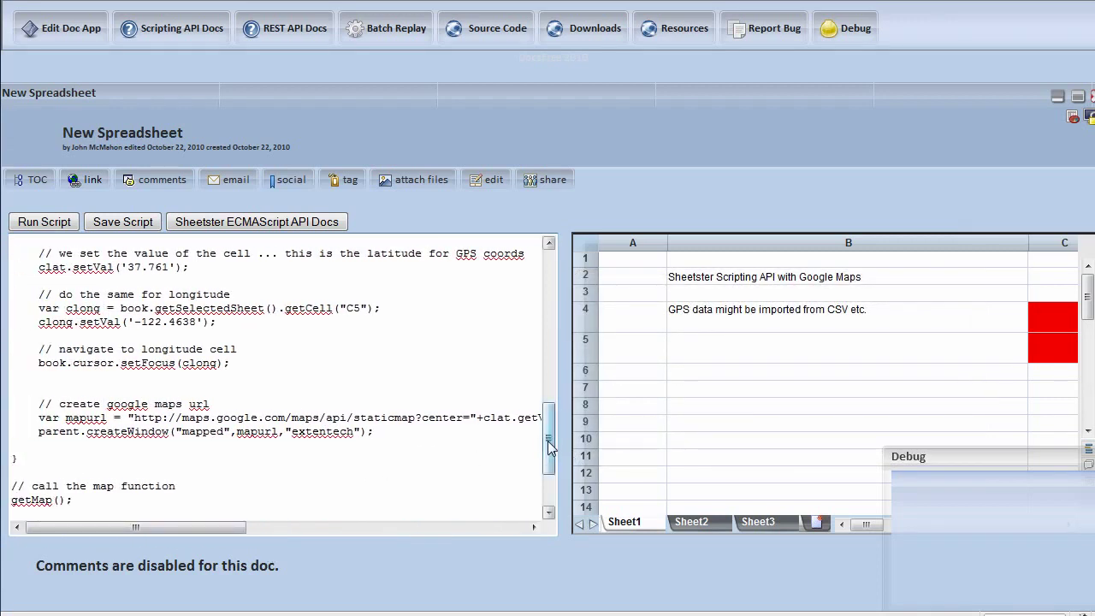
pyautogui.moveTo(548, 447); pyautogui.dragTo(549, 470)
pyautogui.moveTo(74, 390); pyautogui.dragTo(11, 377)
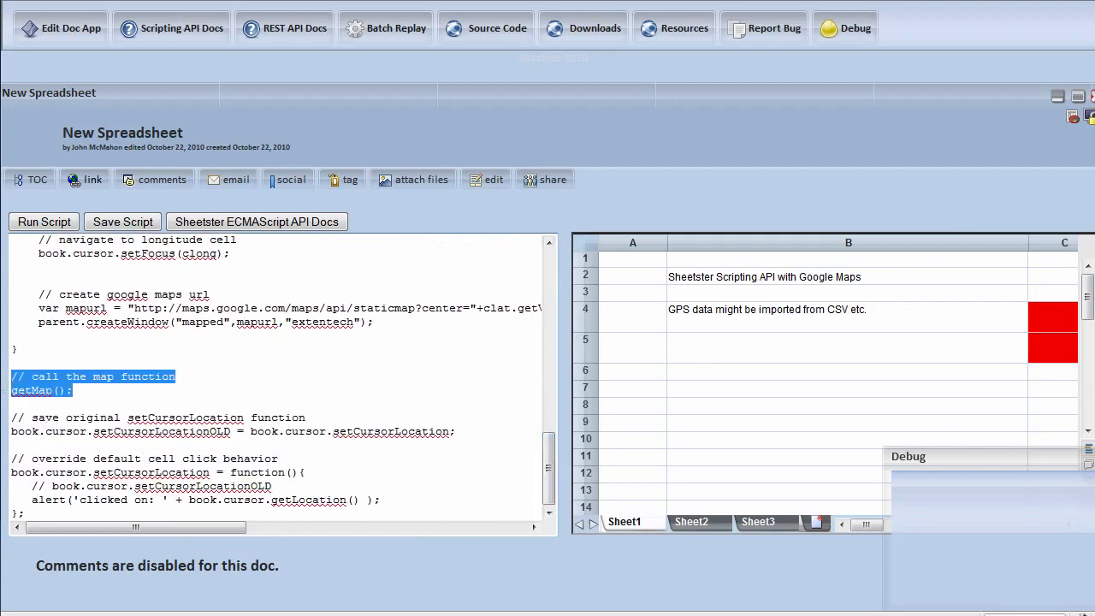
# Append '-- will happen automatically when sheet opened' to the '// call the map function' comment.
pyautogui.click(183, 382)
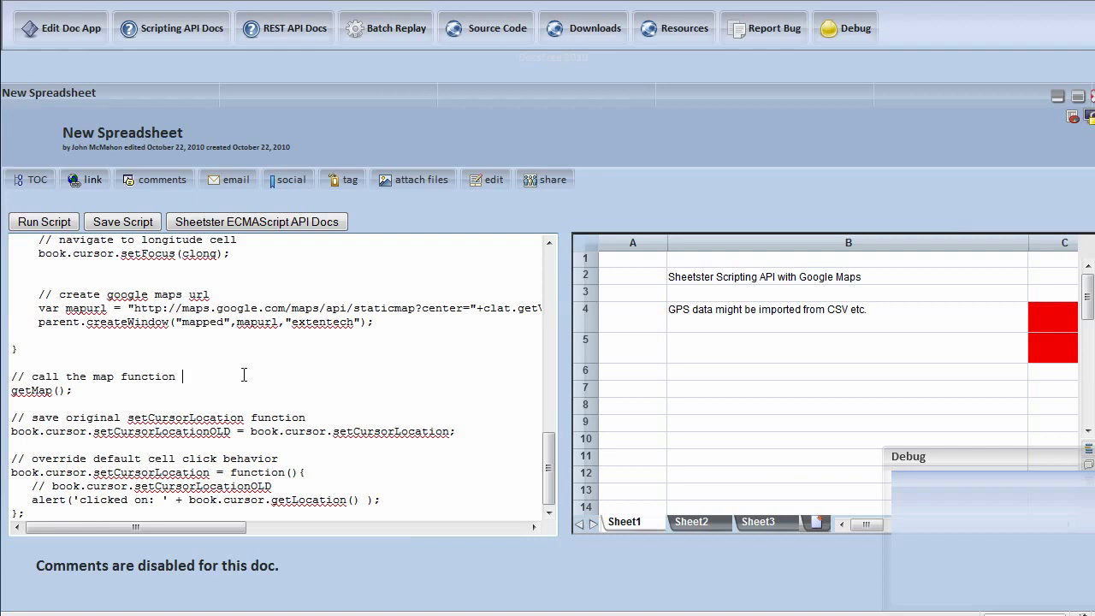
pyautogui.write('-- will')
pyautogui.write(' happen automati')
pyautogui.write('cally when ')
pyautogui.write('sheet opened')
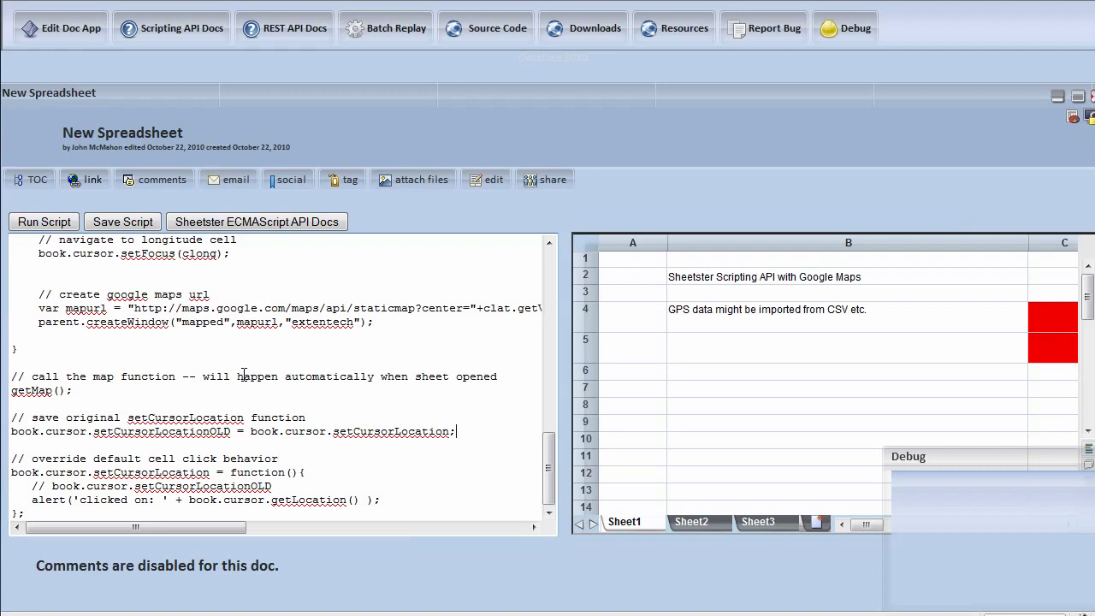
# Insert a /** */ comment block explaining that this section overrides a built-in Sheetster function.
pyautogui.press('Return')
pyautogui.press('Return')
pyautogui.press('Return')
pyautogui.press('Up')
pyautogui.press('Up')
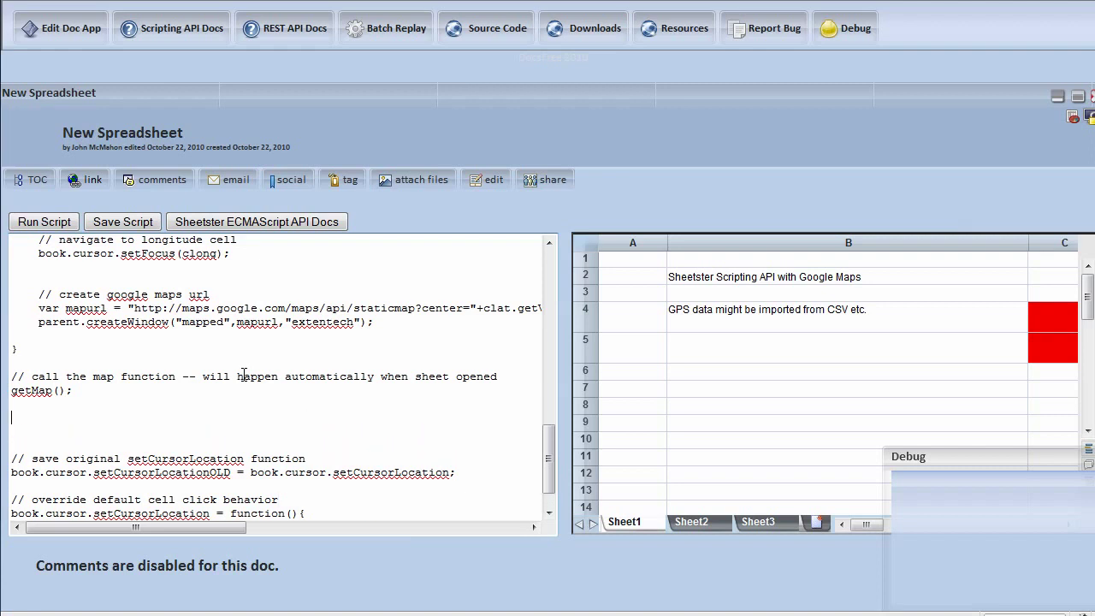
pyautogui.write('/**')
pyautogui.press('Return')
pyautogui.press('Return')
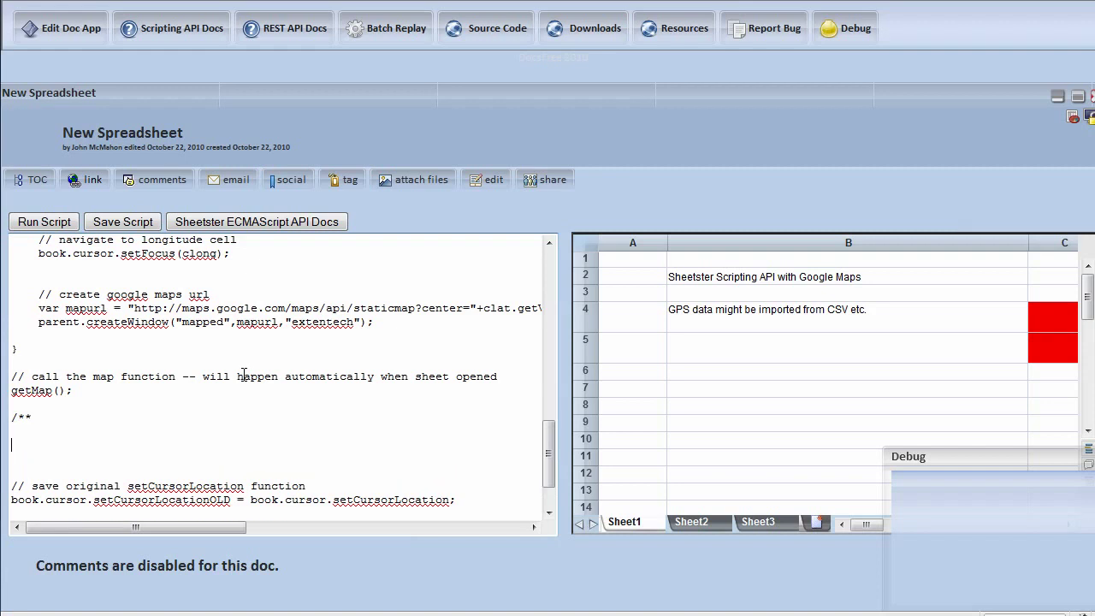
pyautogui.write('*/')
pyautogui.press('Up')
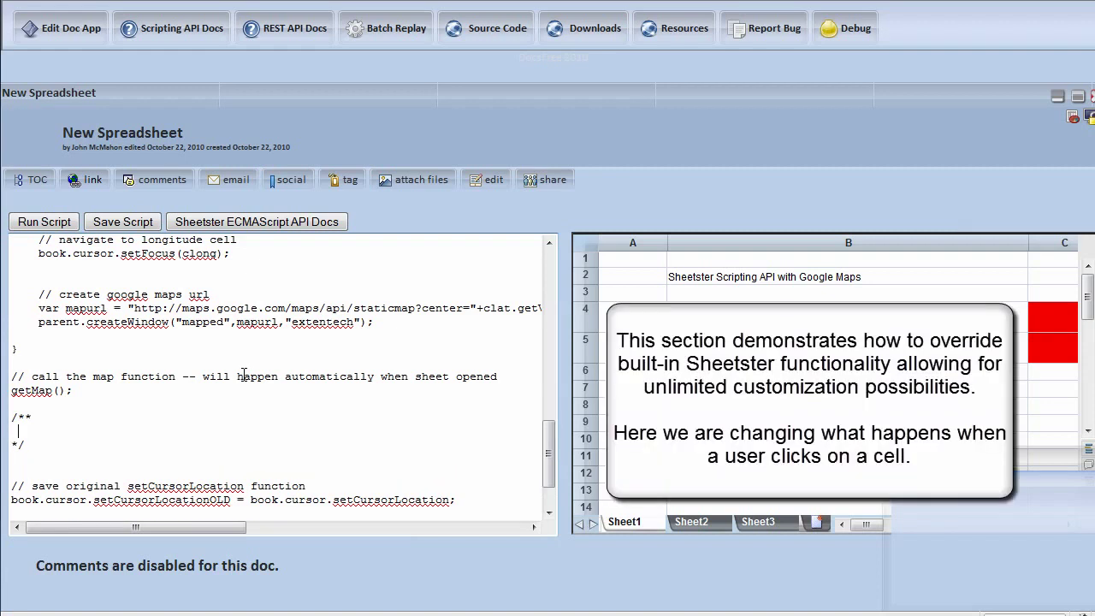
pyautogui.write('This section deals with overriding a built-in Sheetster function...      in this case we are capturing and overriding the default "onClick"     behavior for the cells.      The behavior will take effect as soon as the script is run. */   // save original setCursorLocation function book.cursor.setCursorLocationOLD = book.cursor.setCursorLocation;  // override default cell click behavior book.cursor.setCursorLocation = function(){')
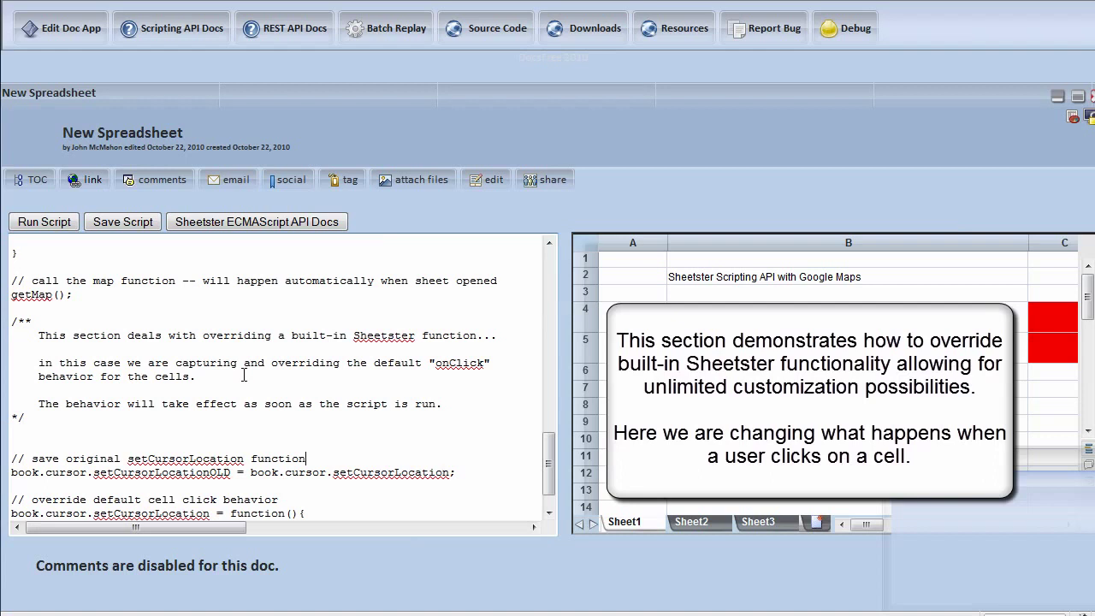
pyautogui.write('...')
pyautogui.press('Return')
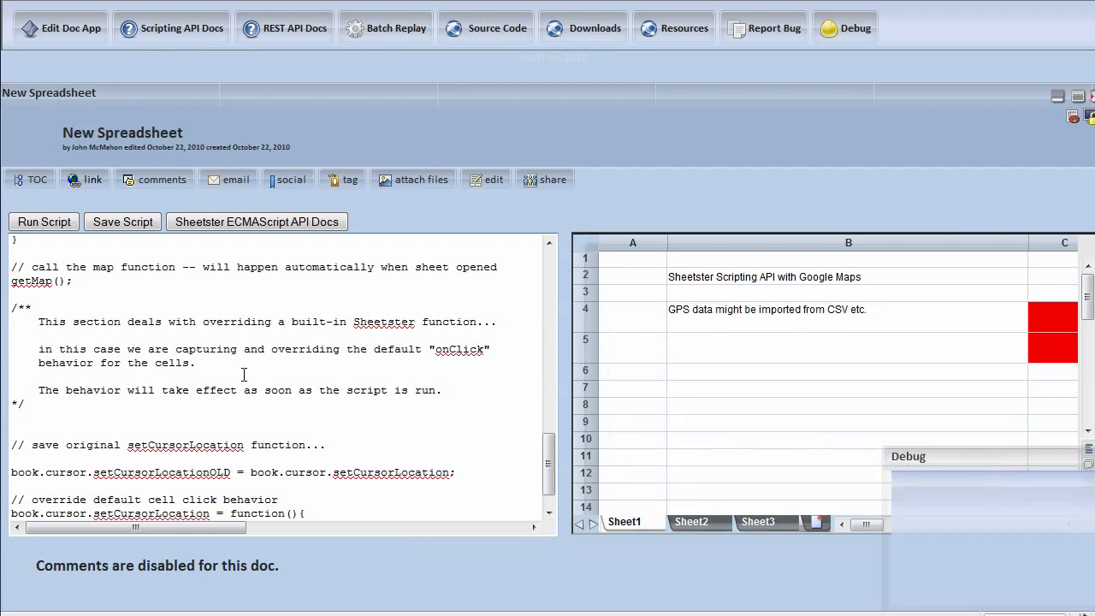
# Delete the commented-out OLD setCursorLocation line and make the alert read 'OVERRIDE clicked on: '.
pyautogui.write("// book.cursor.setCursorLocationOLD    alert('clicked on: ' + book.cursor.getLocation() ); };")
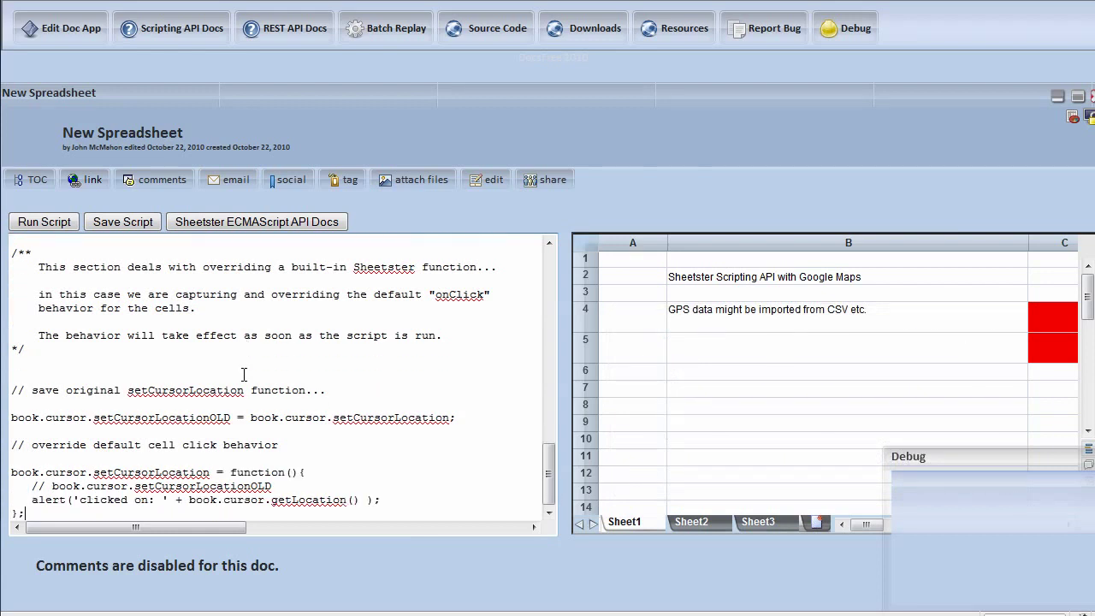
pyautogui.press('Up')
pyautogui.press('Up')
pyautogui.press('Down')
pyautogui.press('Home')
pyautogui.hotkey('ctrl', 'shift', 'End')
pyautogui.press('Delete')
pyautogui.press('Up')
pyautogui.press('Return')
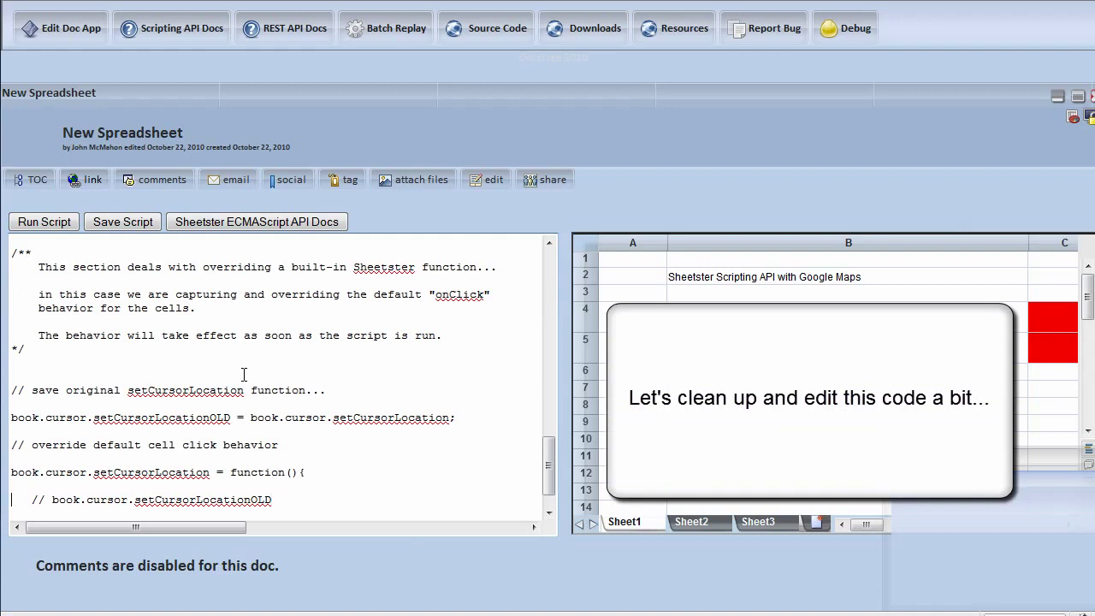
pyautogui.hotkey('shift', 'End')
pyautogui.press('Delete')
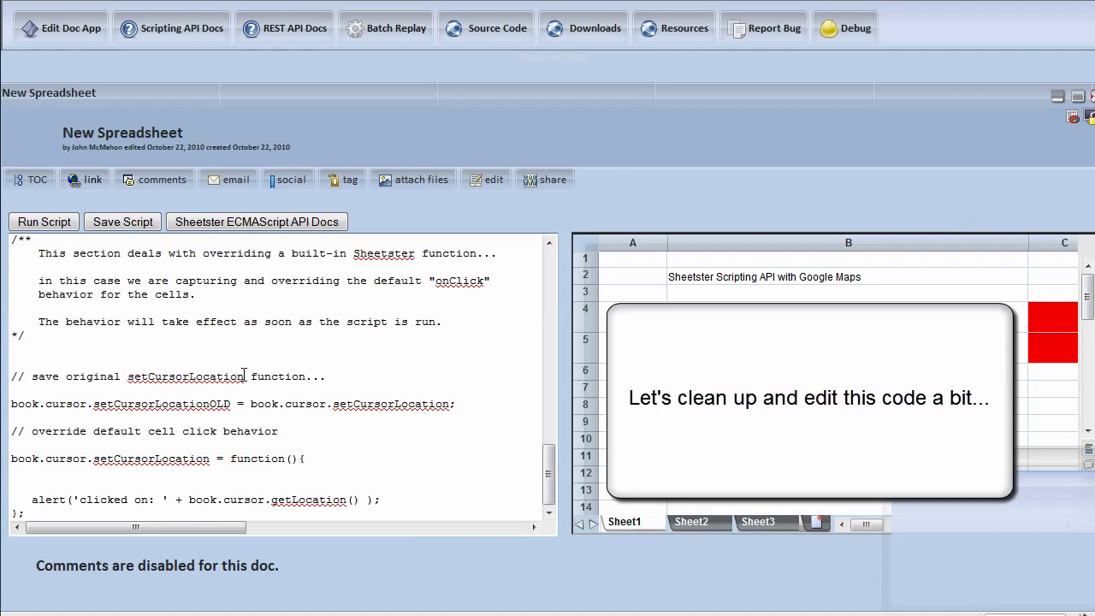
pyautogui.press('Delete')
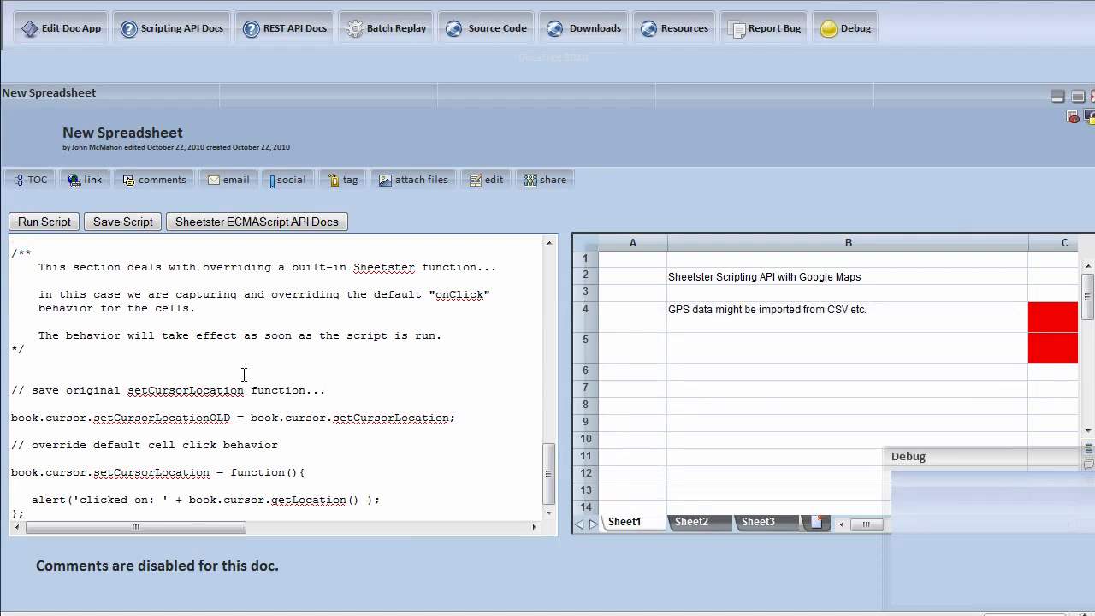
pyautogui.write('OVERRIDE')
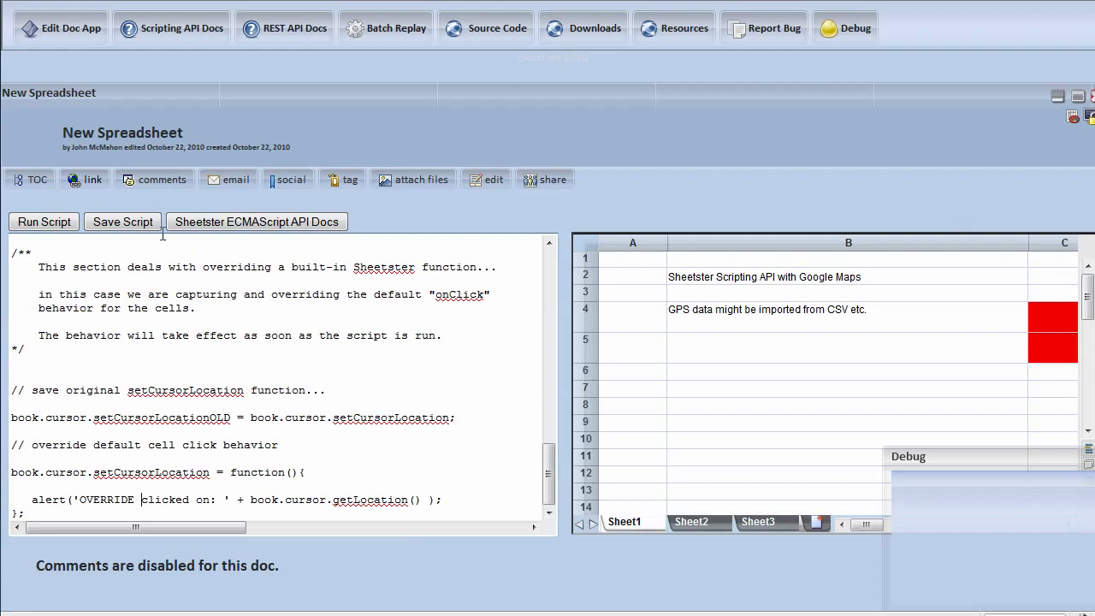
# Save the edited script with the OVERRIDE click handler and confirm the save.
pyautogui.click(130, 224)
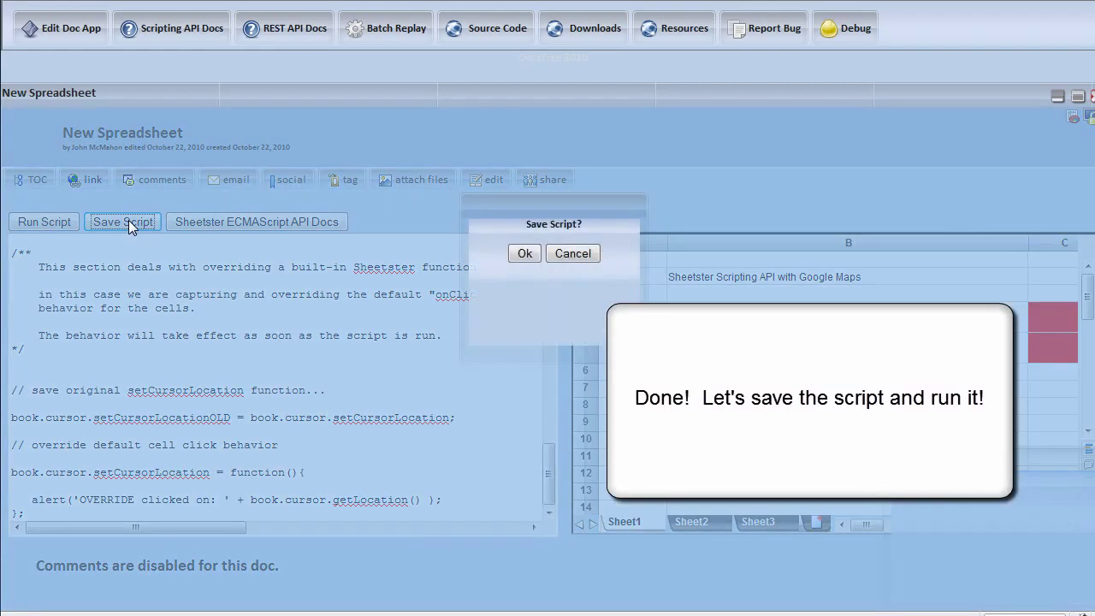
pyautogui.click(525, 255)
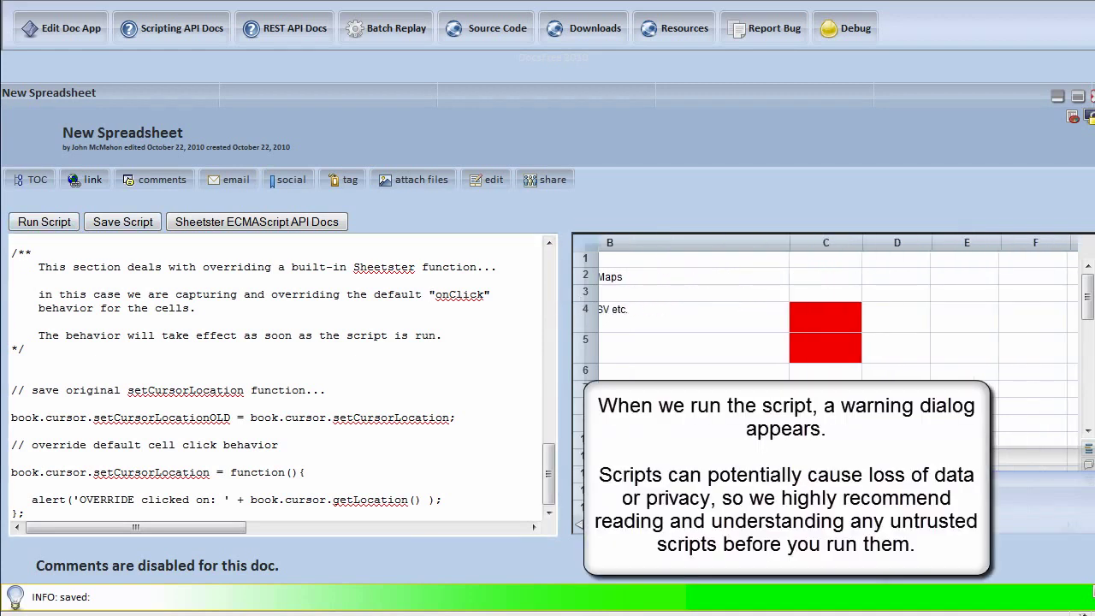
# Run the saved script, noting the debug('hello world!') line in the confirmation preview.
pyautogui.click(63, 225)
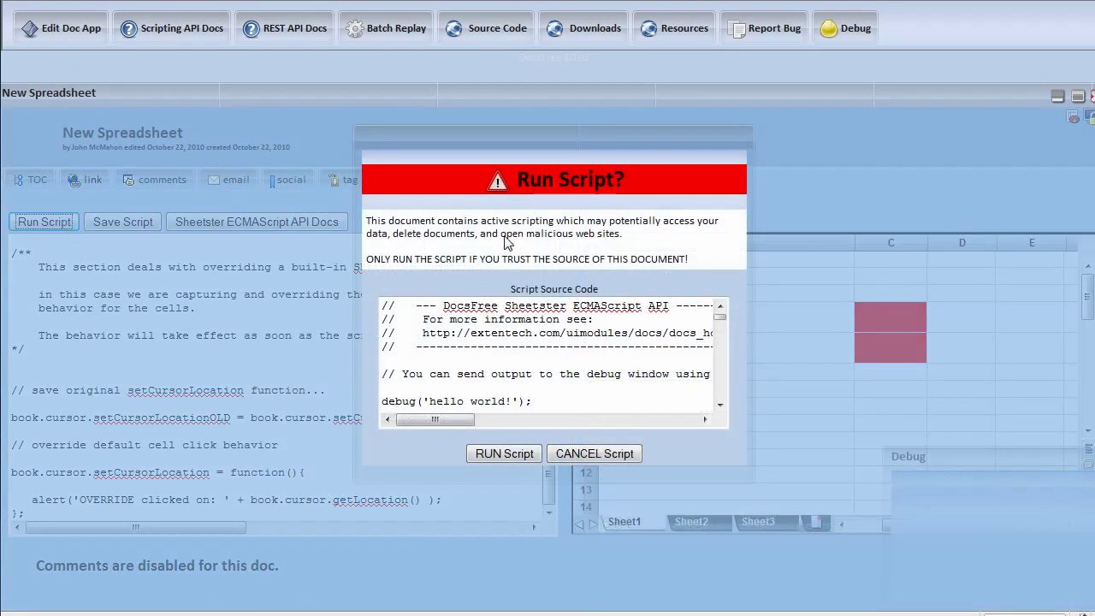
pyautogui.scroll(-1, 530, 368)
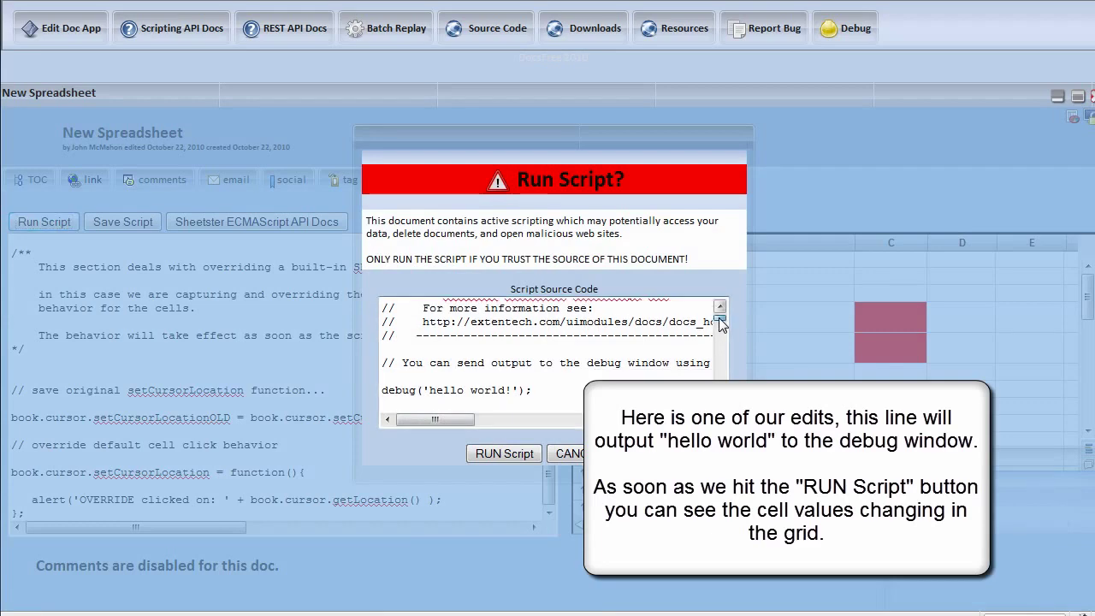
pyautogui.tripleClick(595, 360)
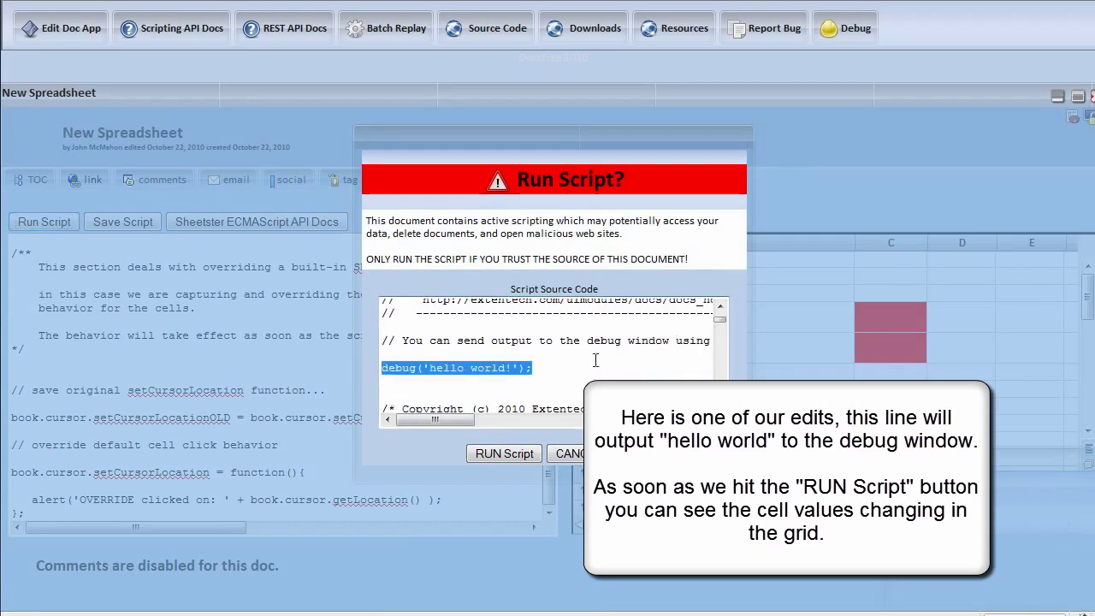
pyautogui.click(523, 456)
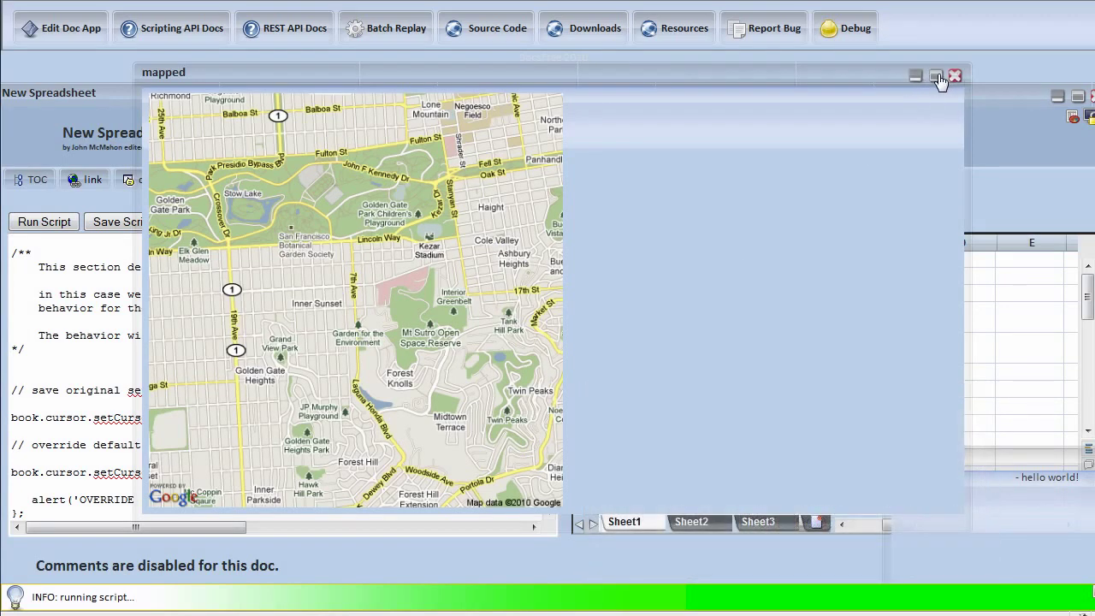
# Minimise the mapped window and test the OVERRIDE alerts on cells C4 and C5.
pyautogui.click(916, 77)
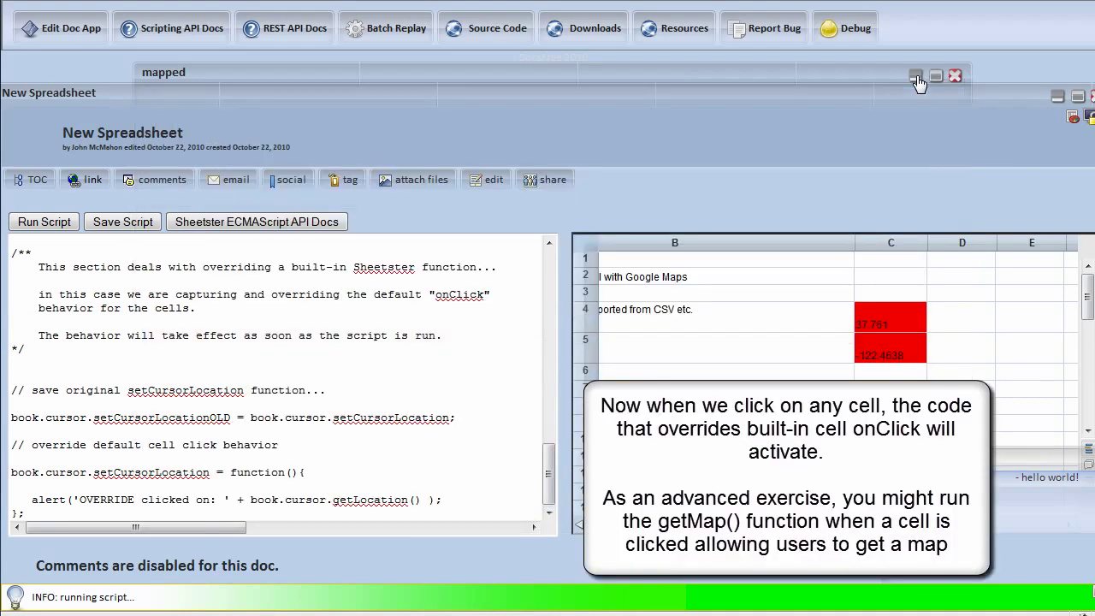
pyautogui.click(890, 315)
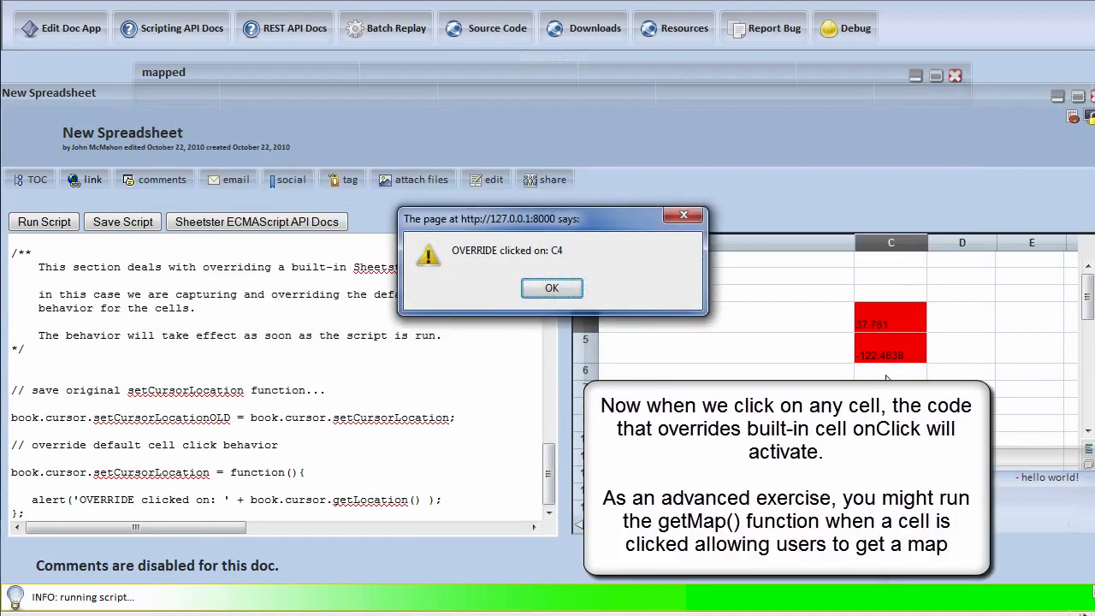
pyautogui.click(552, 288)
pyautogui.click(894, 355)
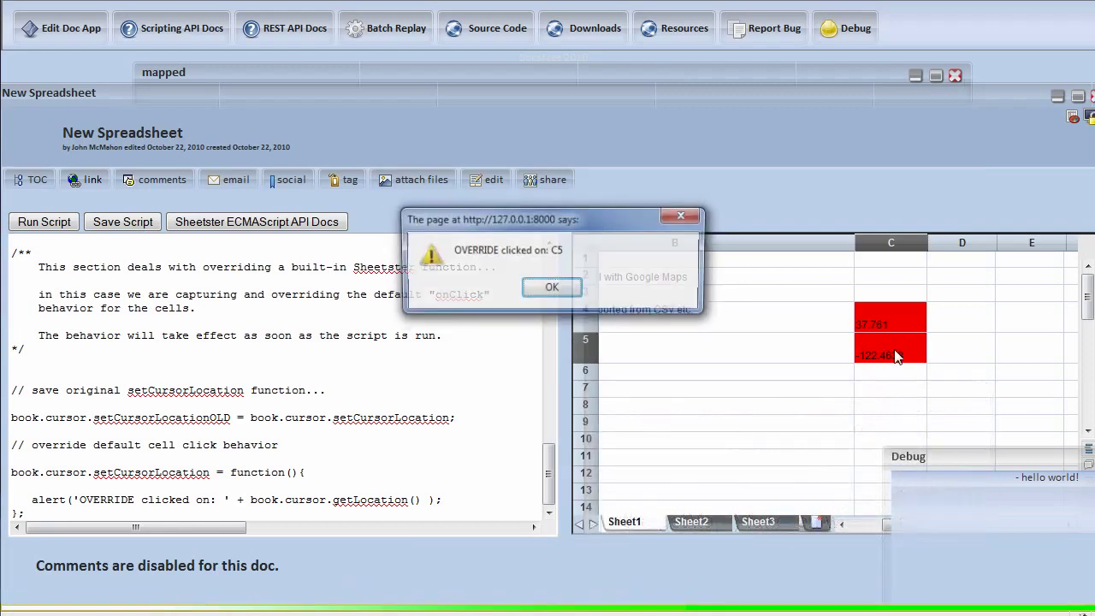
pyautogui.click(550, 288)
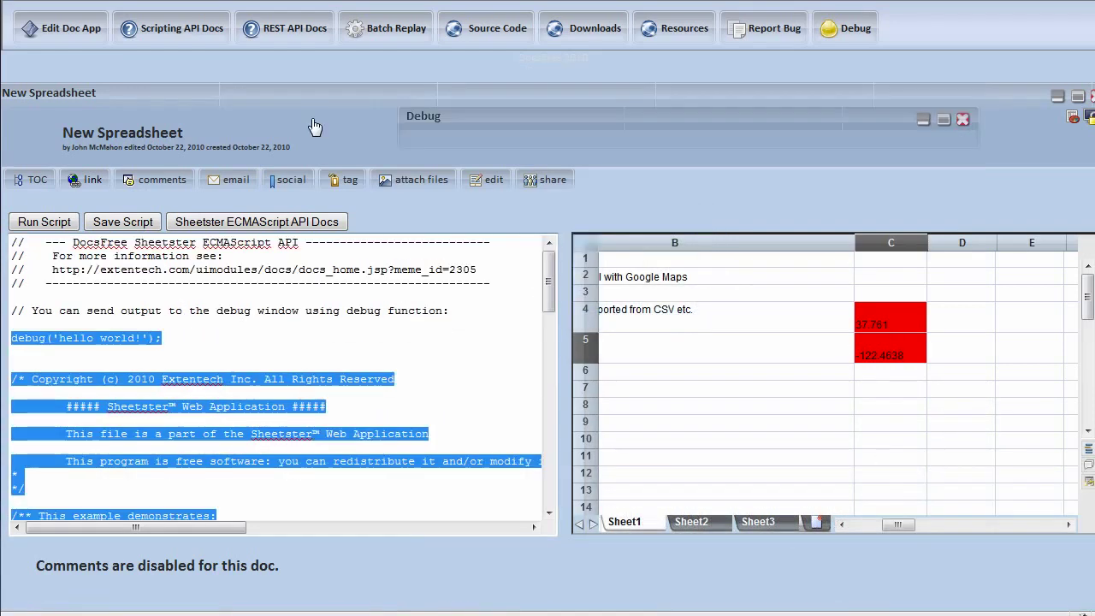
# Replace the sample code with alert('Thank you for using DocsFree Sheetster!'); and run it.
pyautogui.press('Delete')
pyautogui.write('aler')
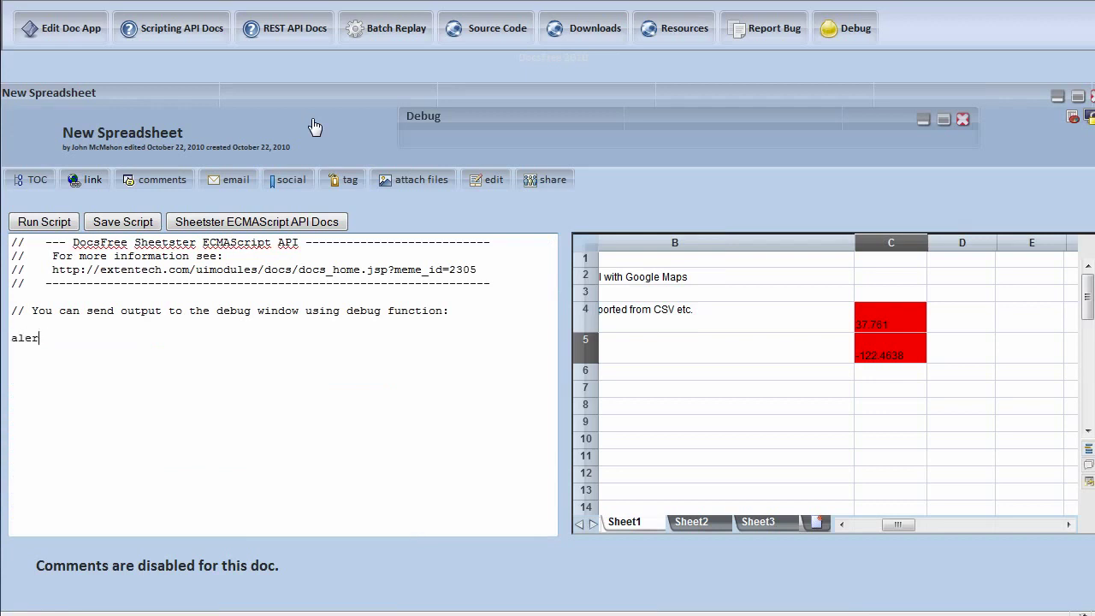
pyautogui.write("t('Thank you fo")
pyautogui.write('r using DocsFre')
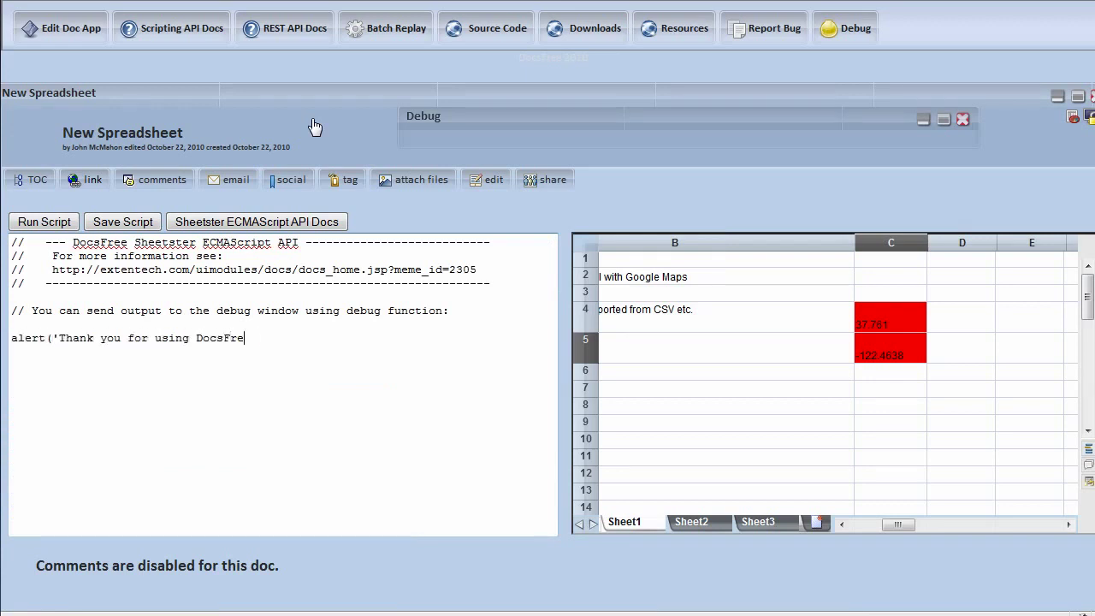
pyautogui.write('e Sheetster!')
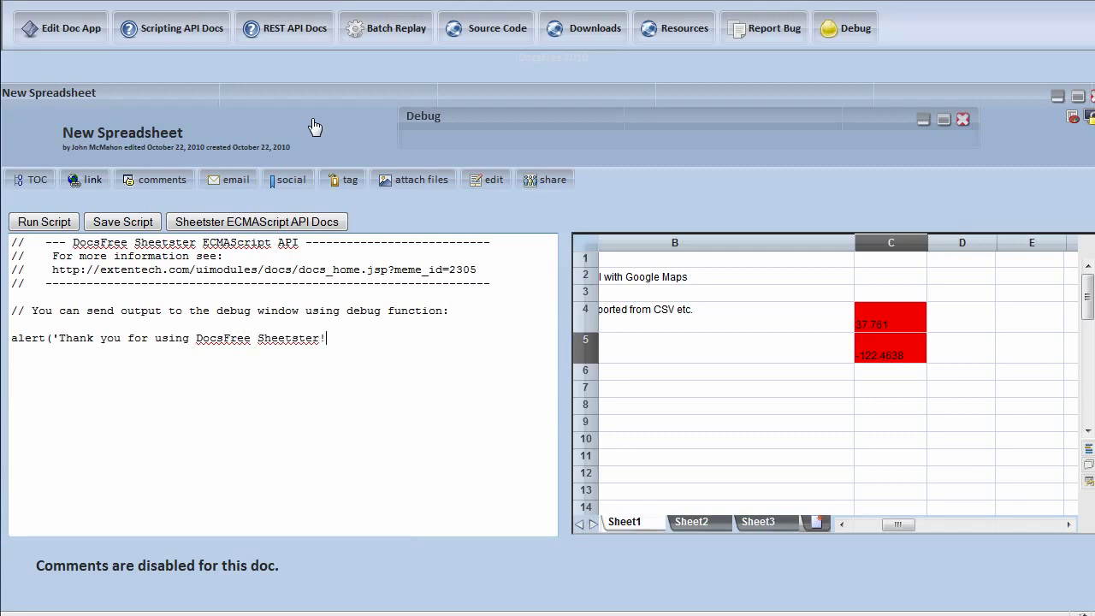
pyautogui.write("');")
pyautogui.click(68, 222)
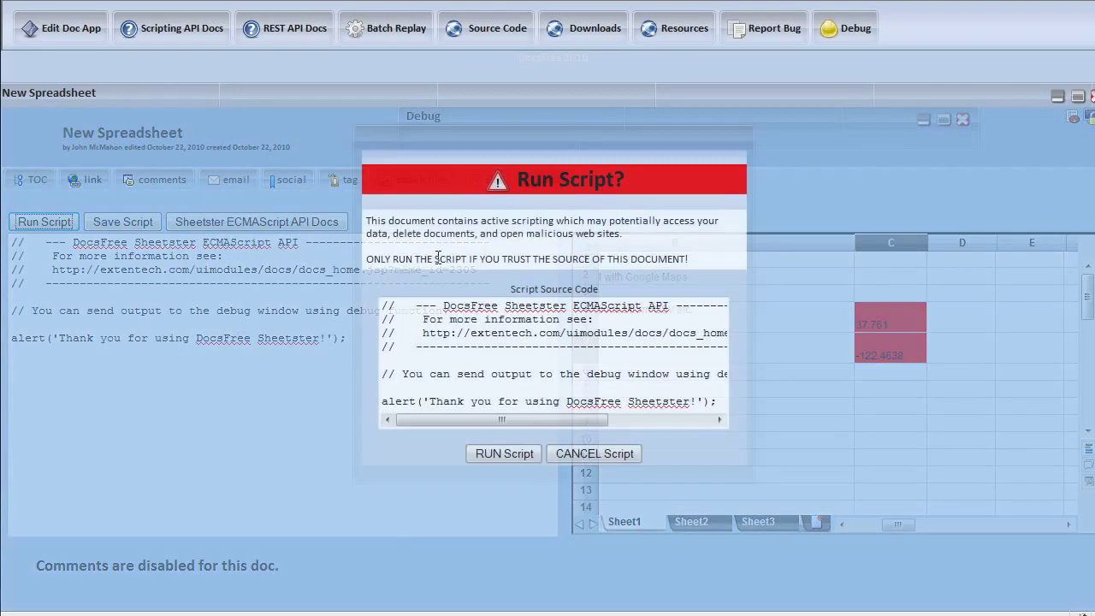
pyautogui.click(486, 458)
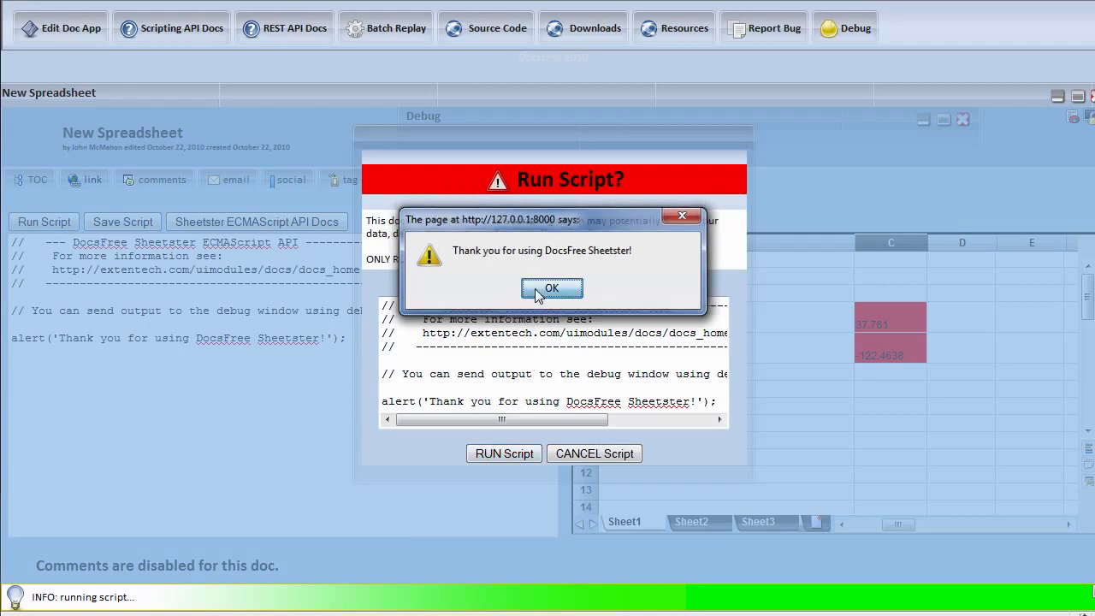
pyautogui.click(537, 292)
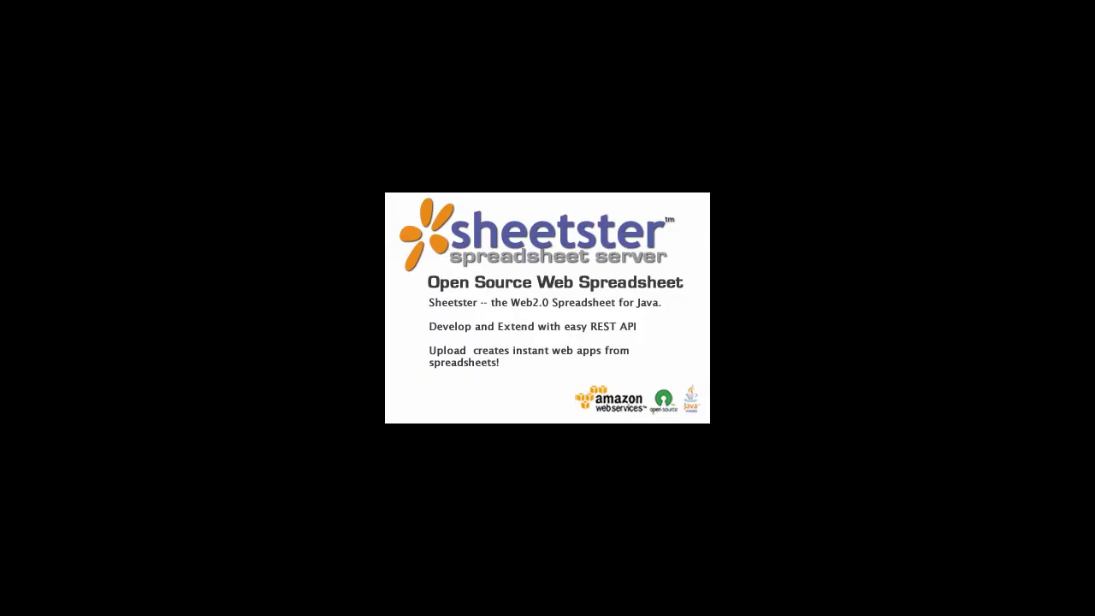